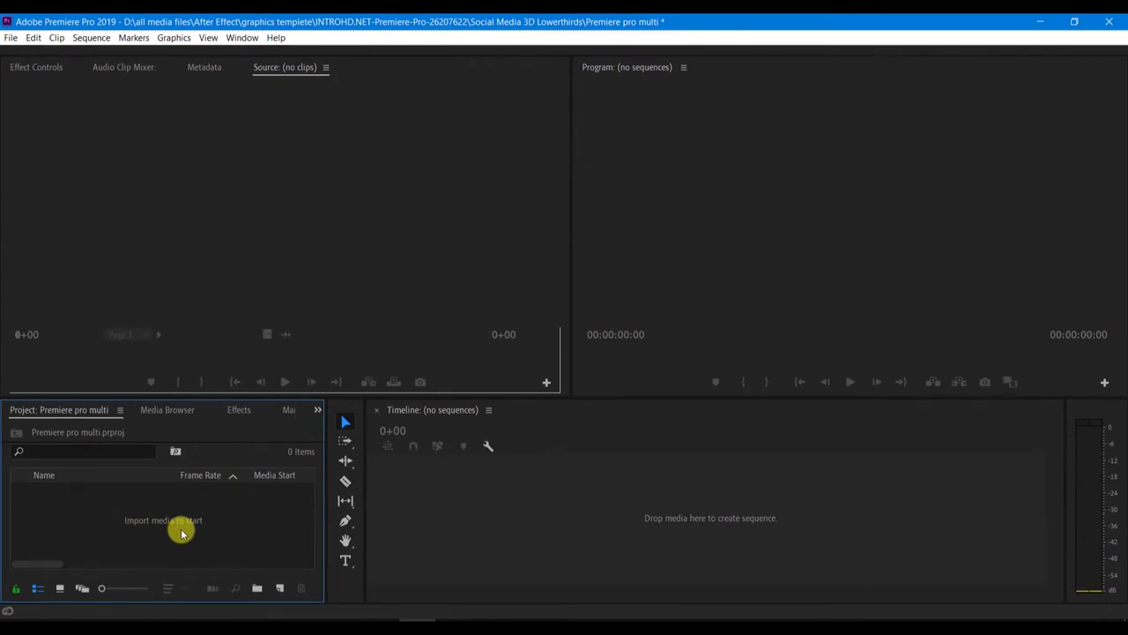
- Import MVI_0310.MOV, 20201003_040607.mp4 and 00018.MTS from the multi folder into the project
key(ctrl+i)
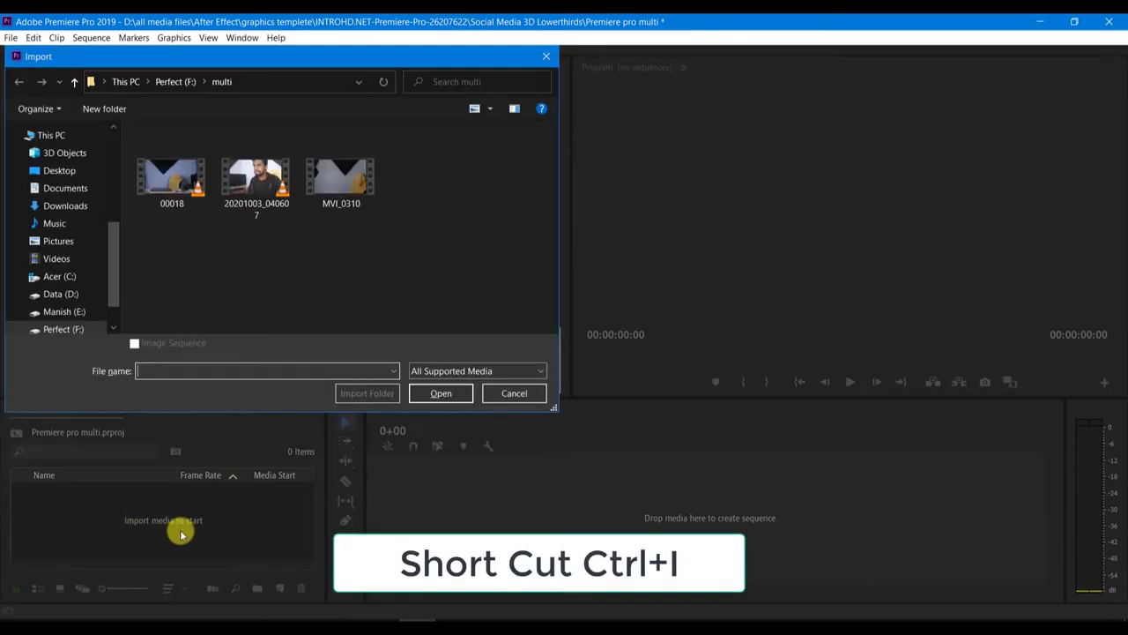
click(172, 188)
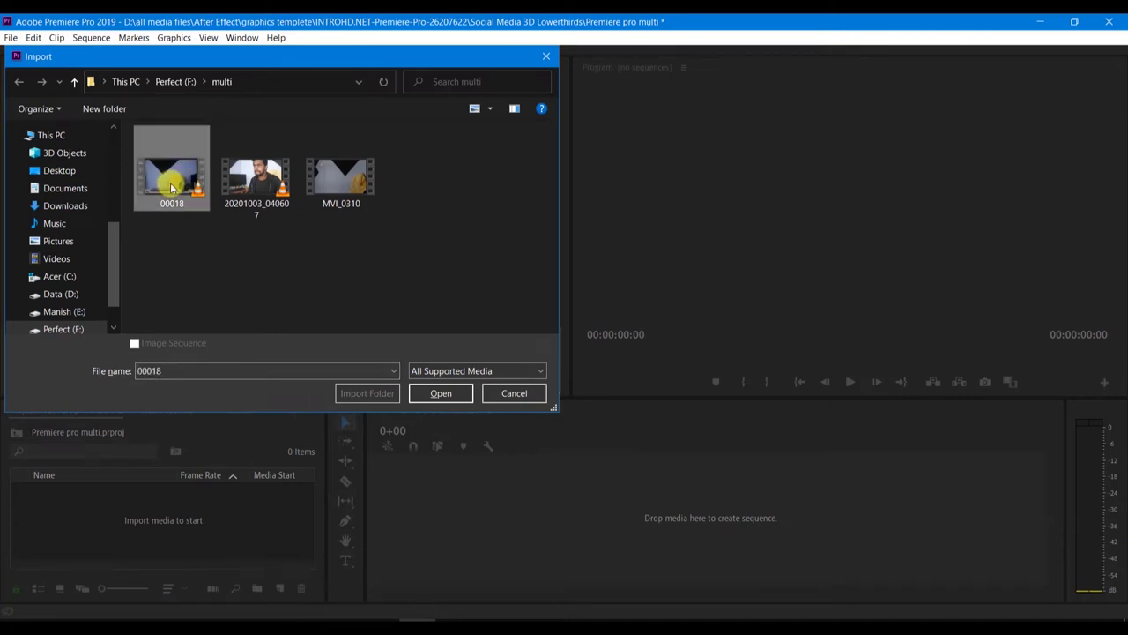
ctrl+click(255, 176)
ctrl+click(341, 176)
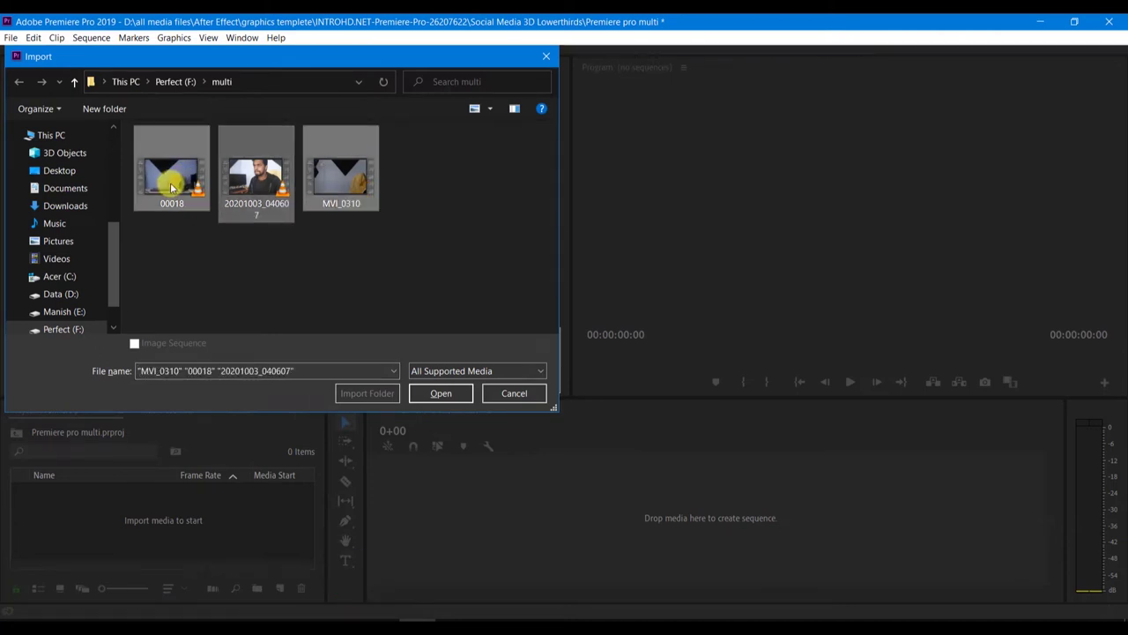
double_click(274, 156)
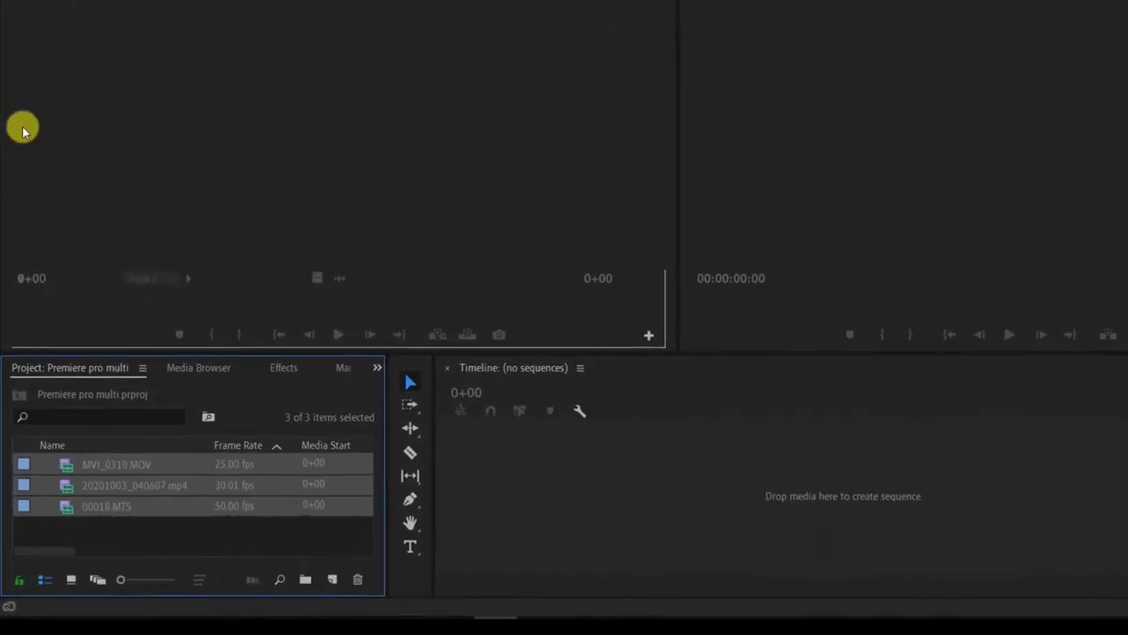
click(200, 484)
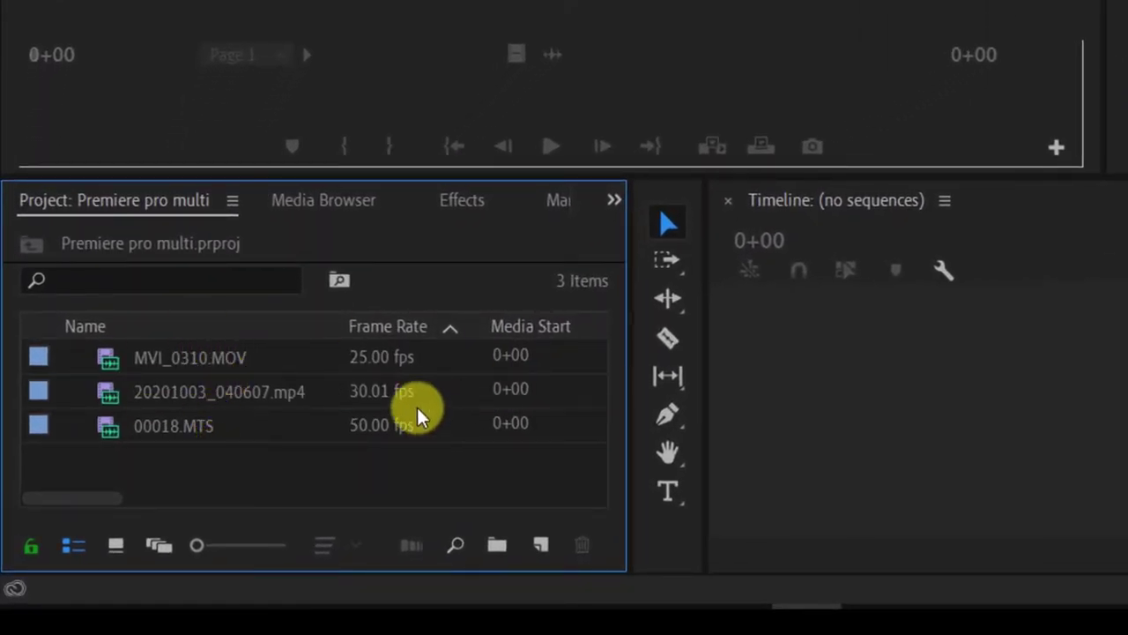
mouse_move(381, 432)
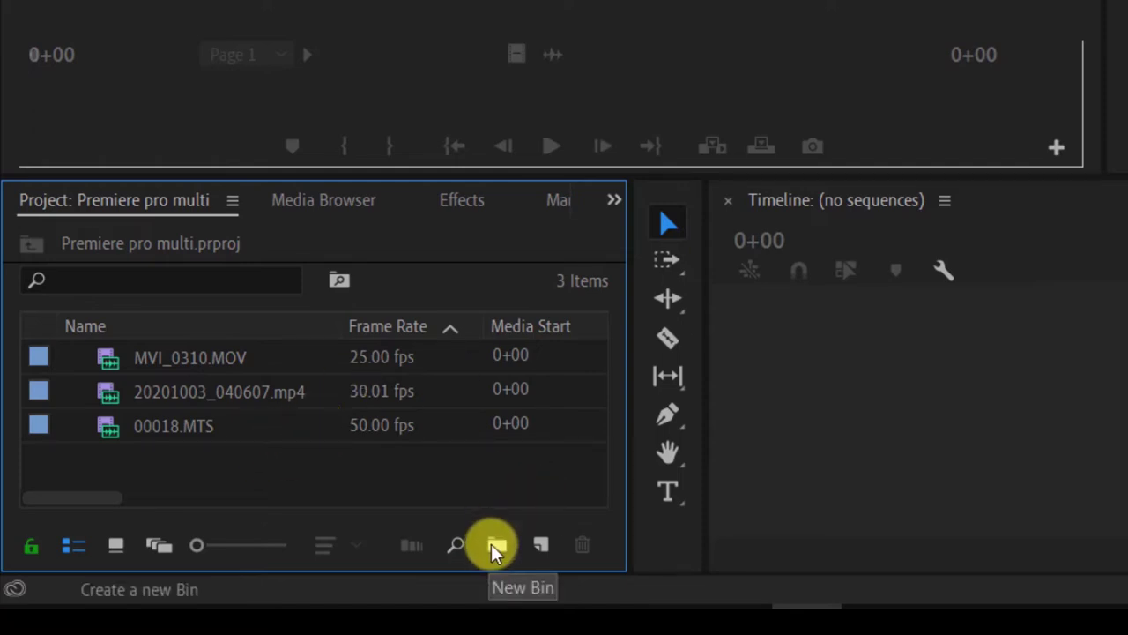
- Create a new bin named Bin and move the three camera clips into it
click(496, 546)
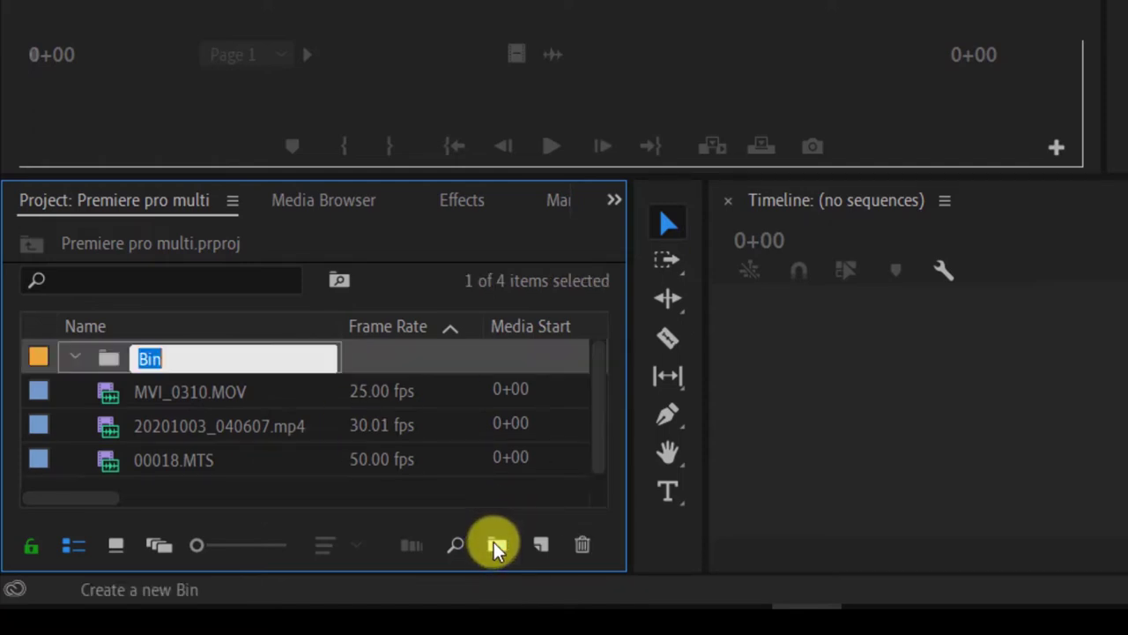
click(245, 498)
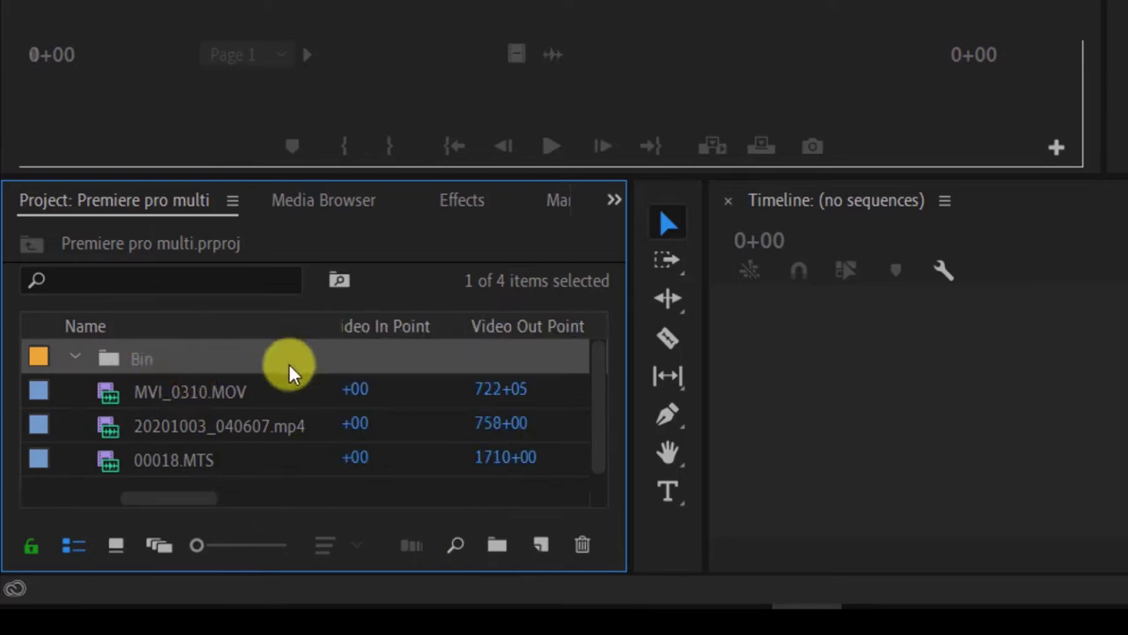
click(256, 397)
key(shift+Down)
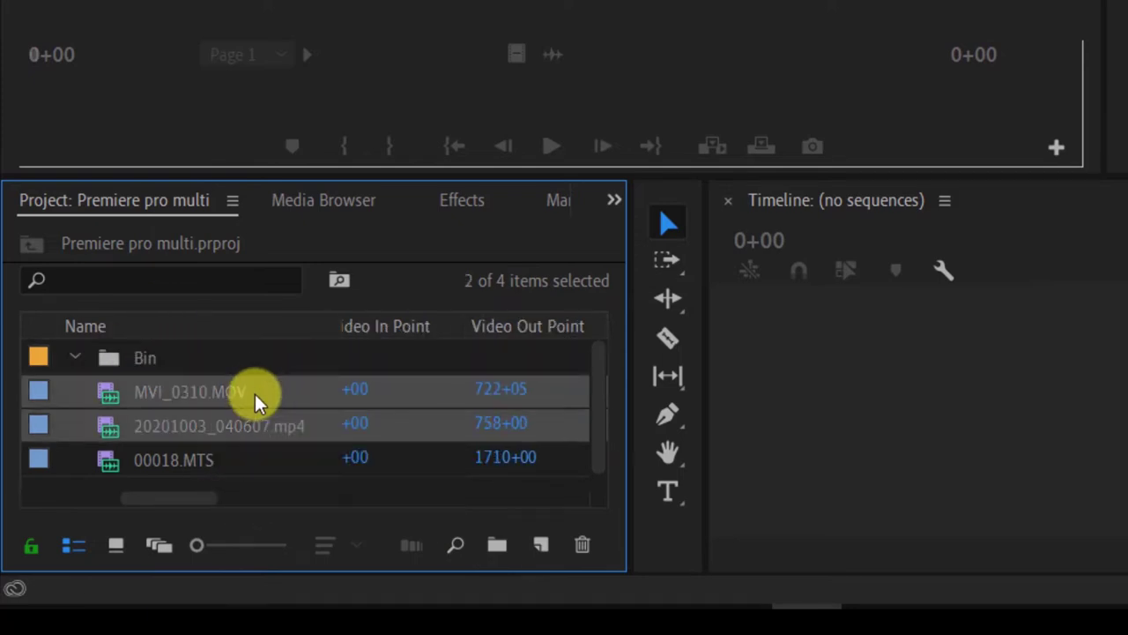
key(shift+Down)
drag(238, 406, 178, 359)
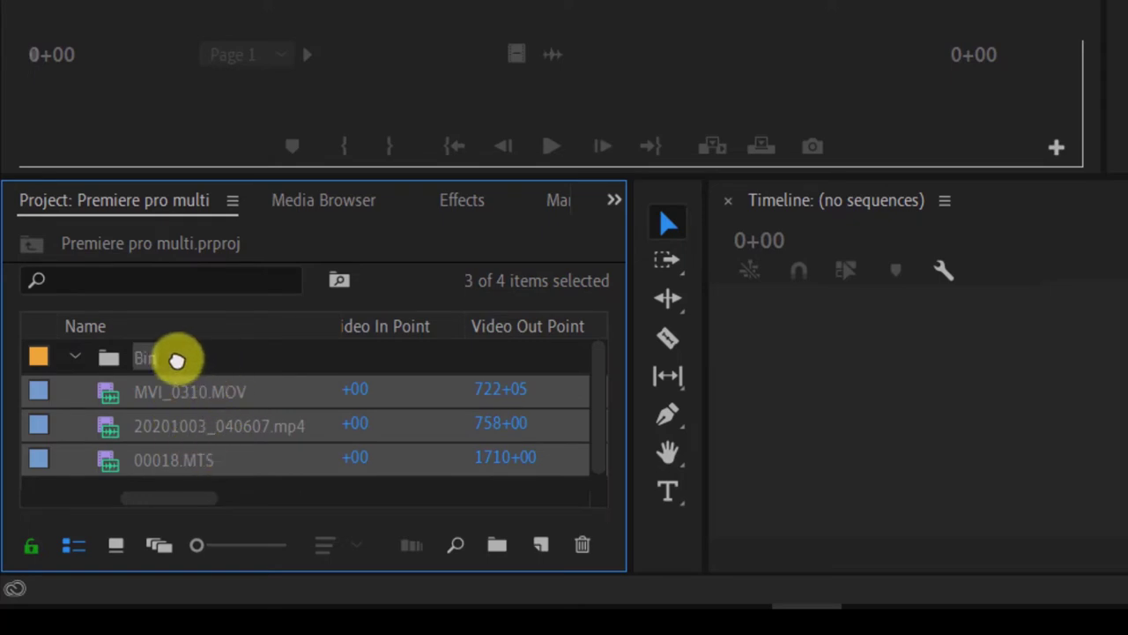
- Open Bin to check its contents, then return to the main project view
double_click(176, 361)
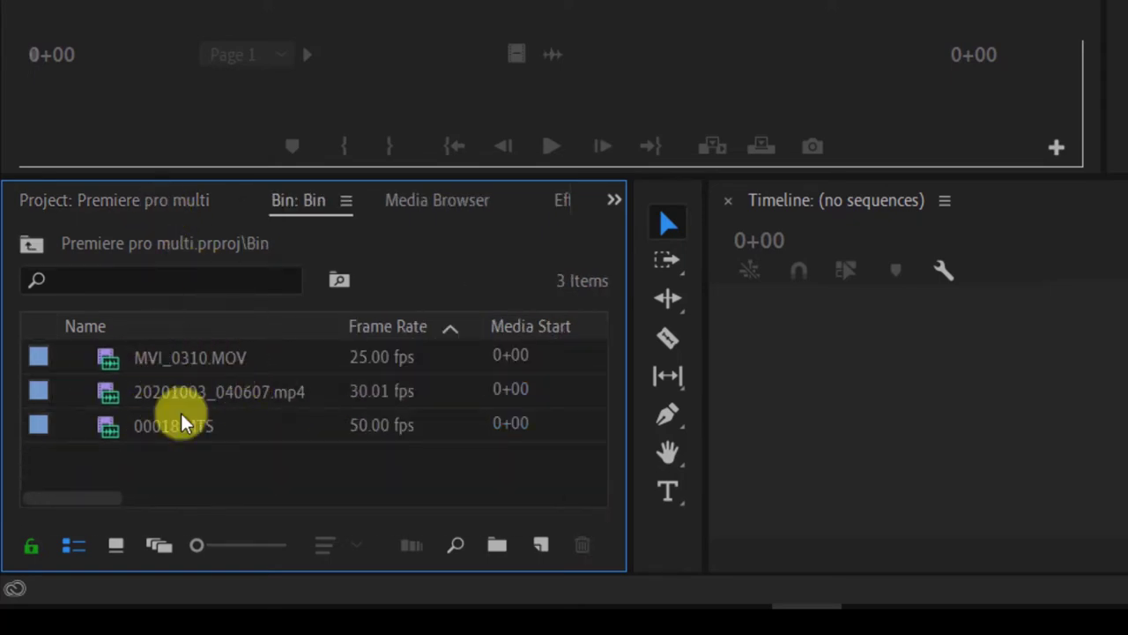
click(129, 199)
click(301, 203)
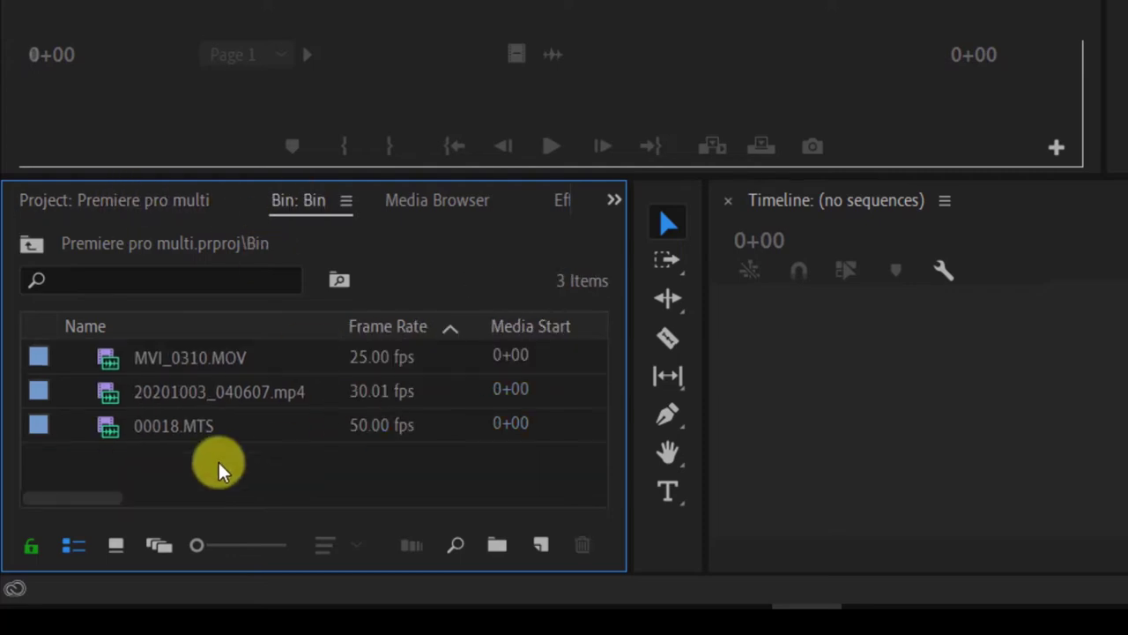
click(155, 199)
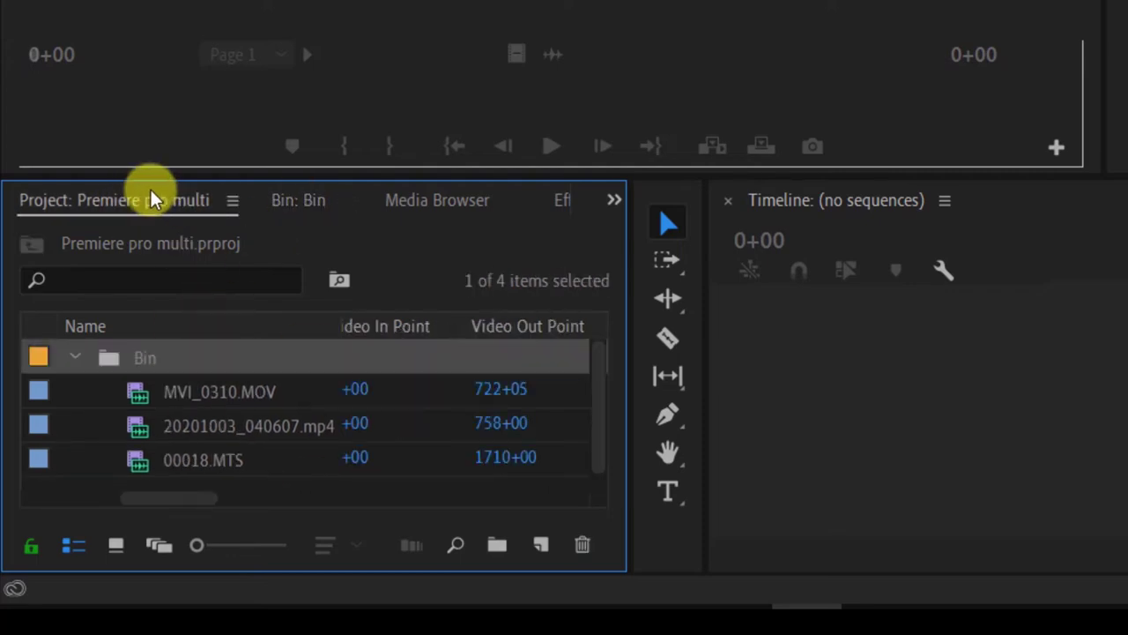
- Open Create Multi-Camera Source Sequence from the Bin folder's context menu
right_click(161, 355)
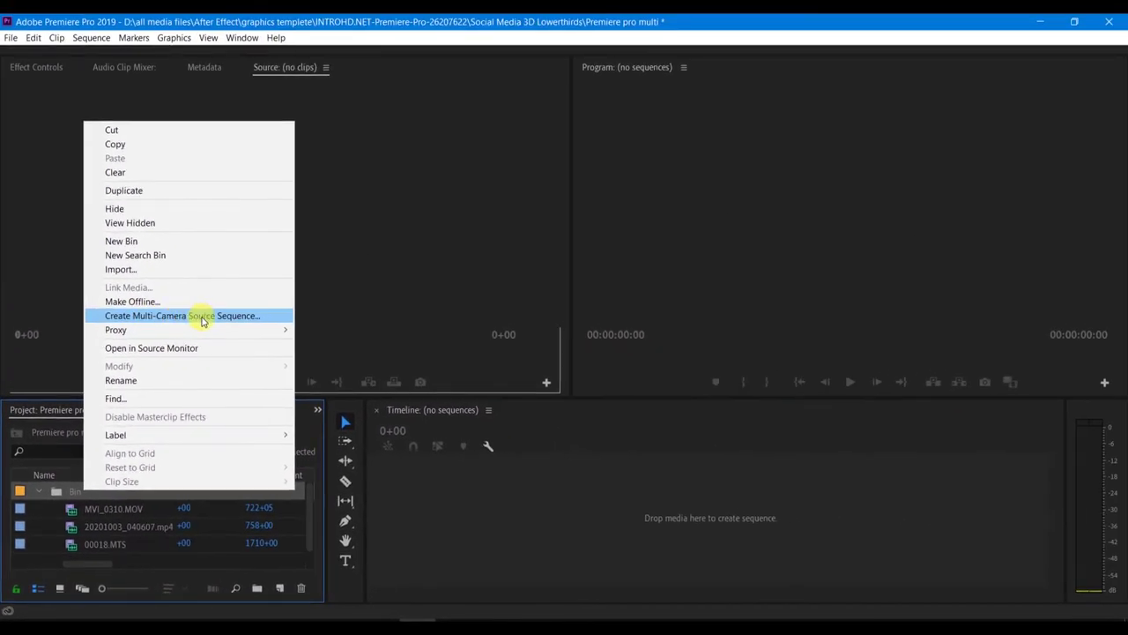
click(201, 318)
text(Multi camera)
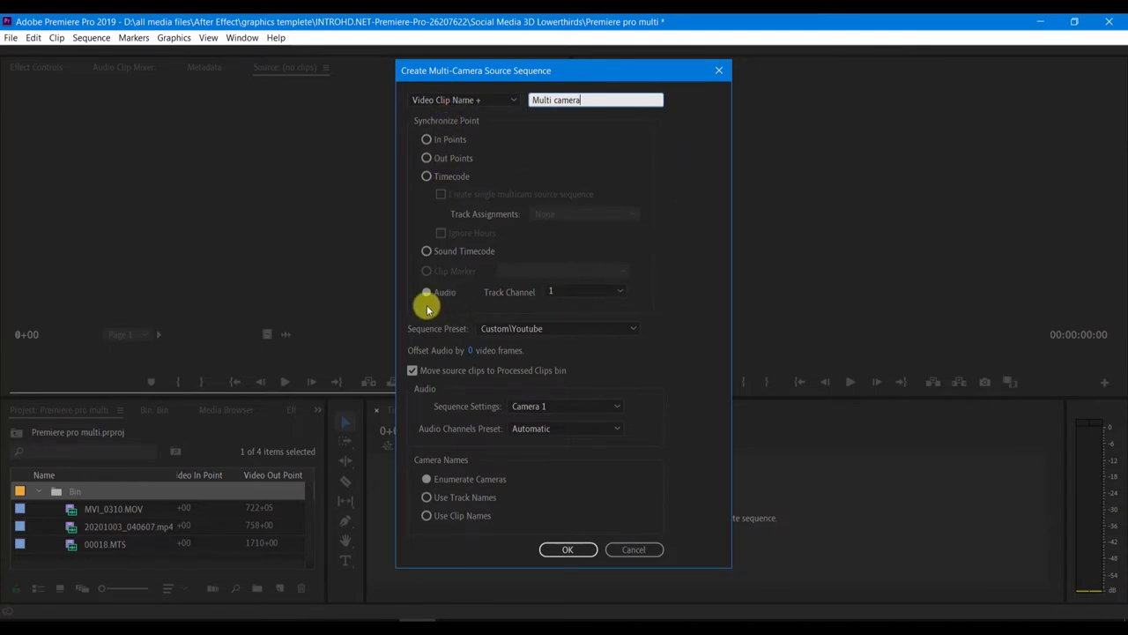
- Try Mix Down and channel 2 for the audio track channel, settling on channel 1
click(570, 292)
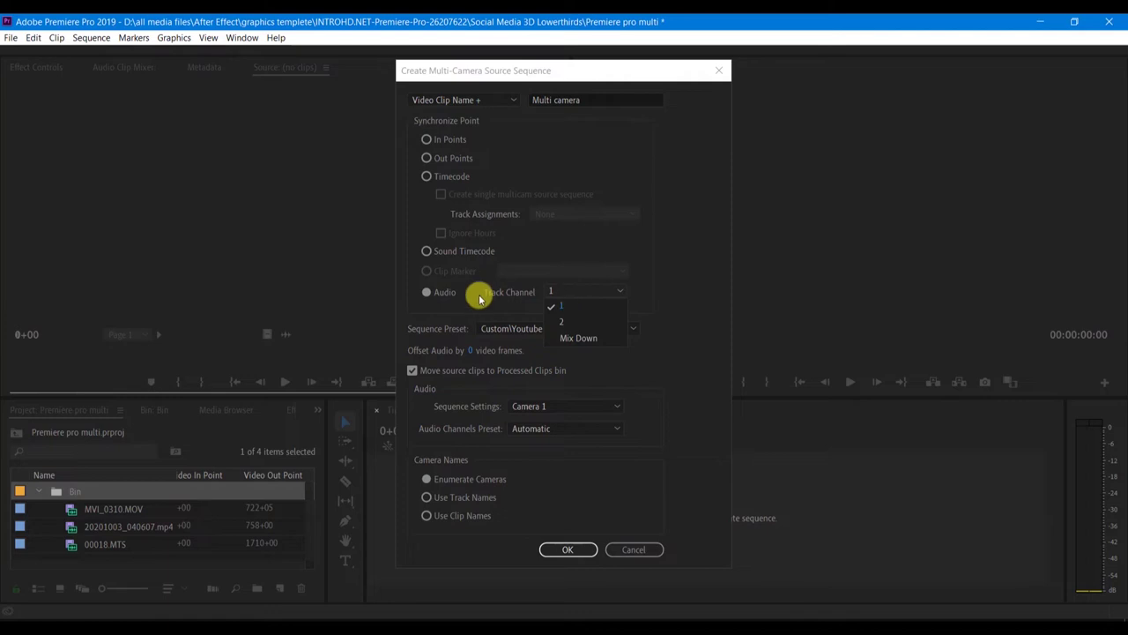
click(572, 339)
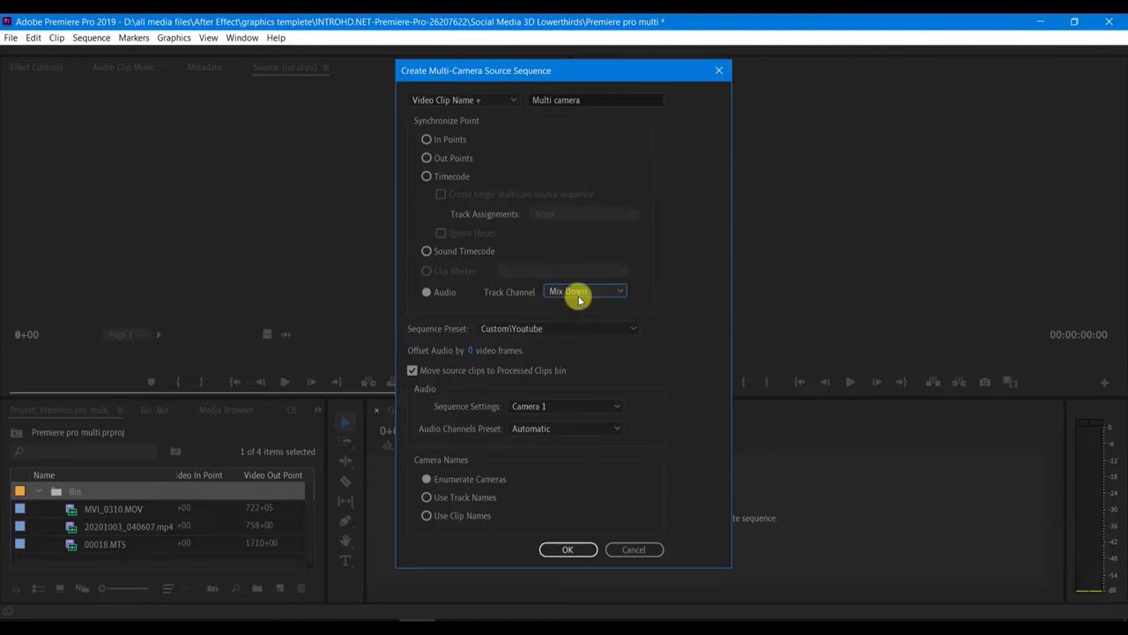
click(577, 293)
click(572, 322)
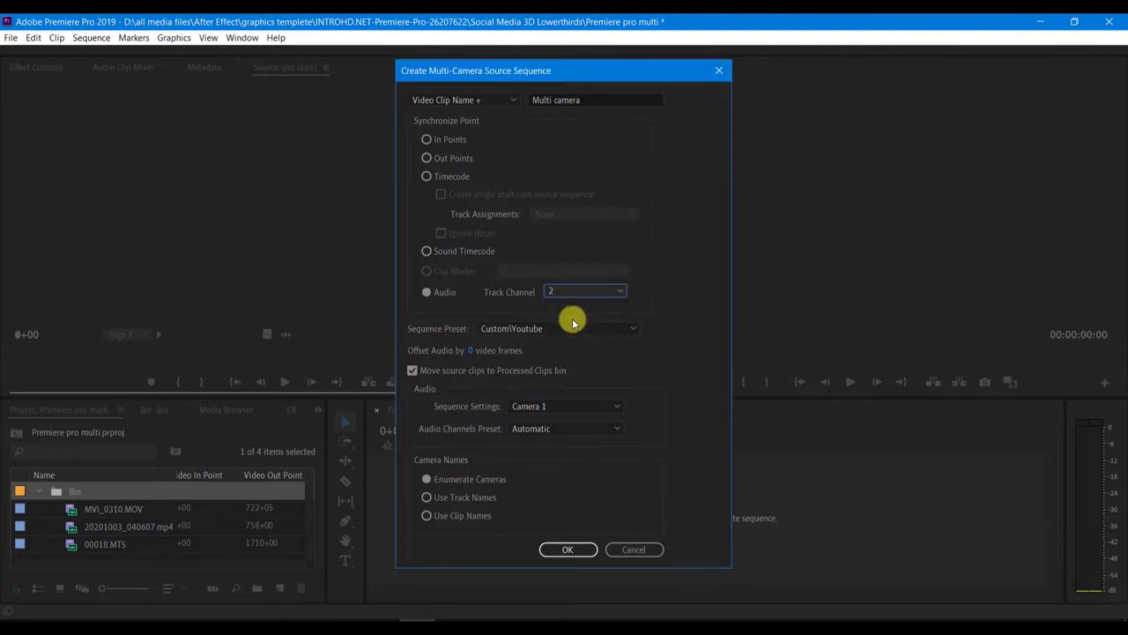
click(578, 293)
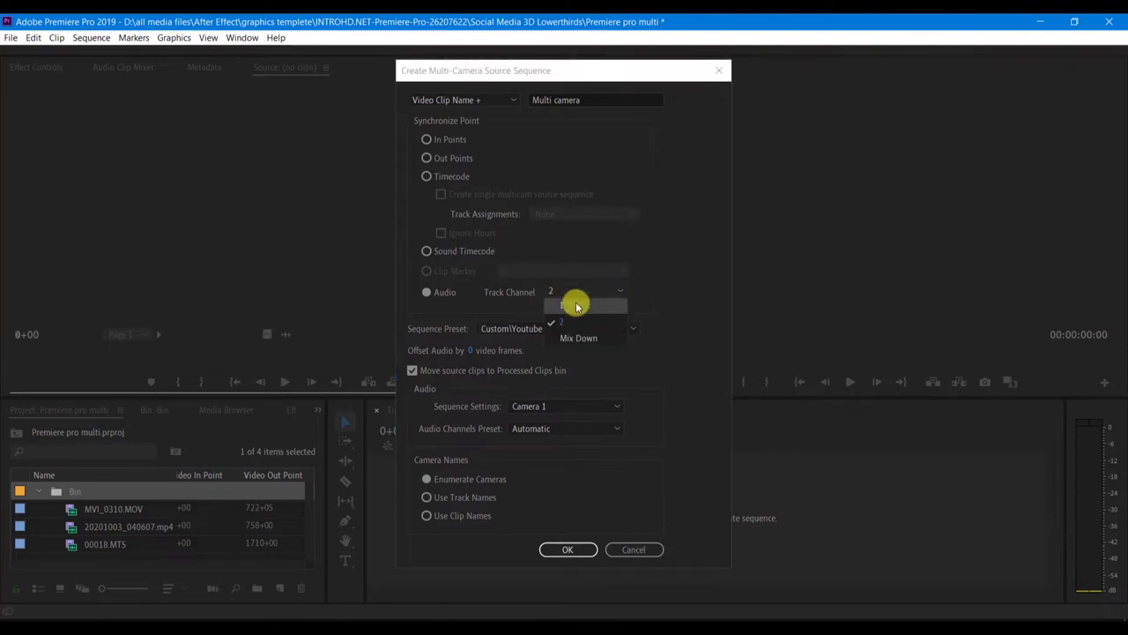
click(576, 305)
click(569, 295)
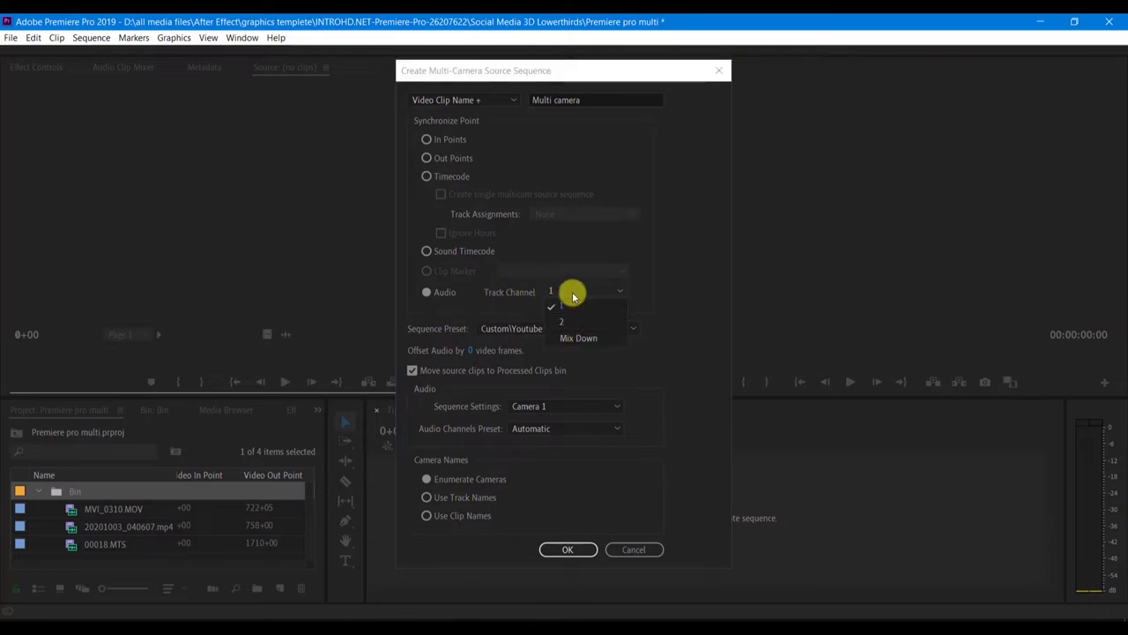
click(571, 294)
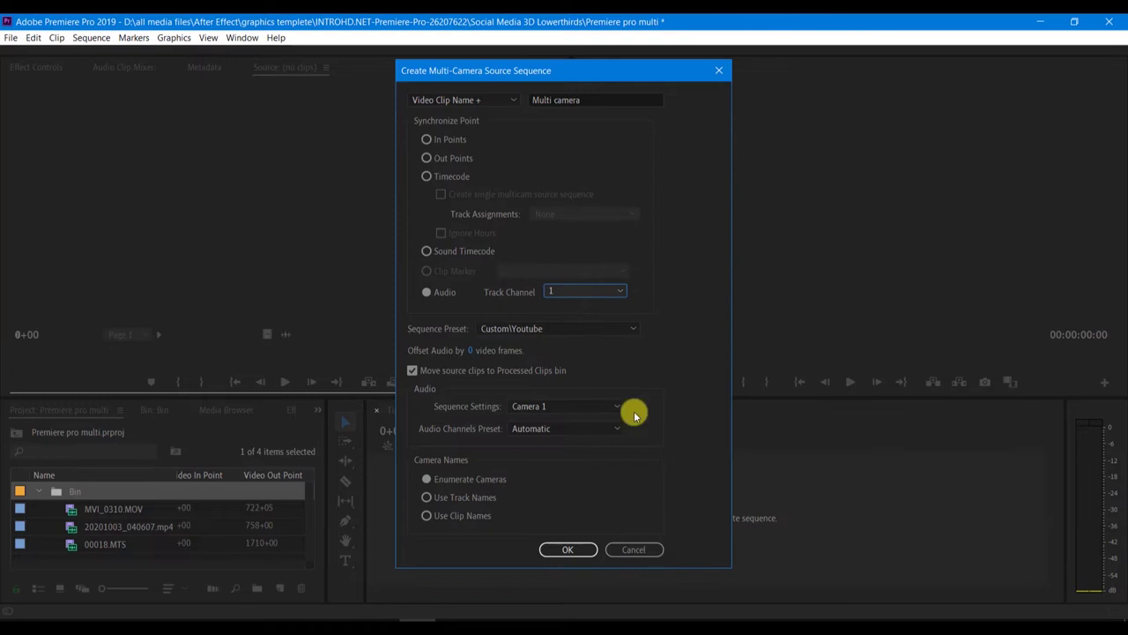
- Keep Camera 1 sequence settings and the Automatic audio preset, and create the multicam sequence
click(564, 408)
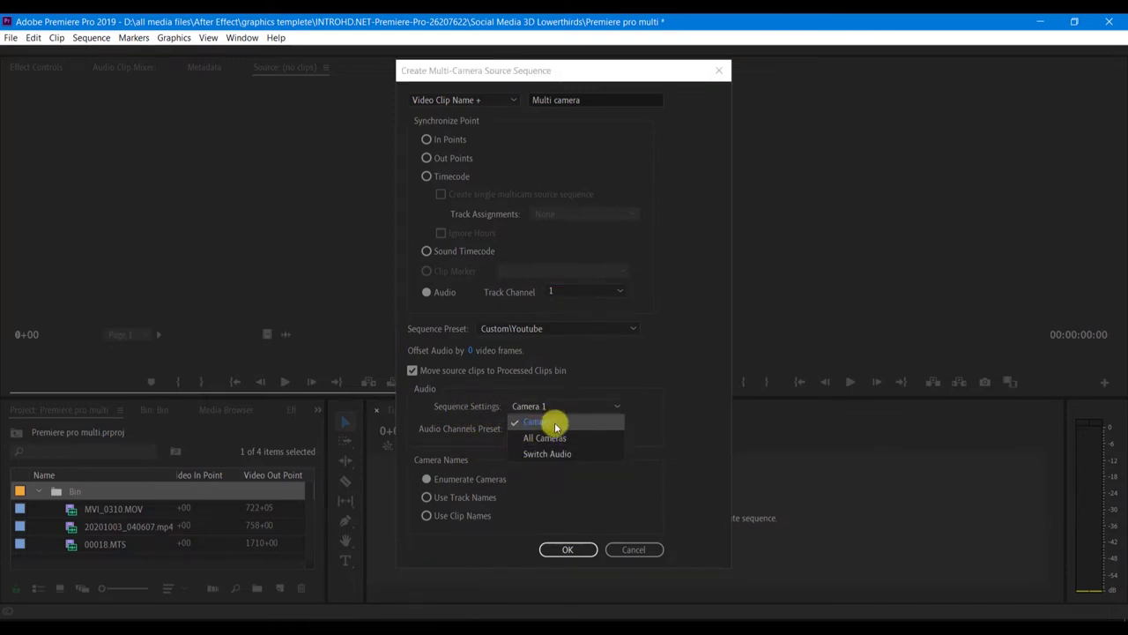
click(552, 423)
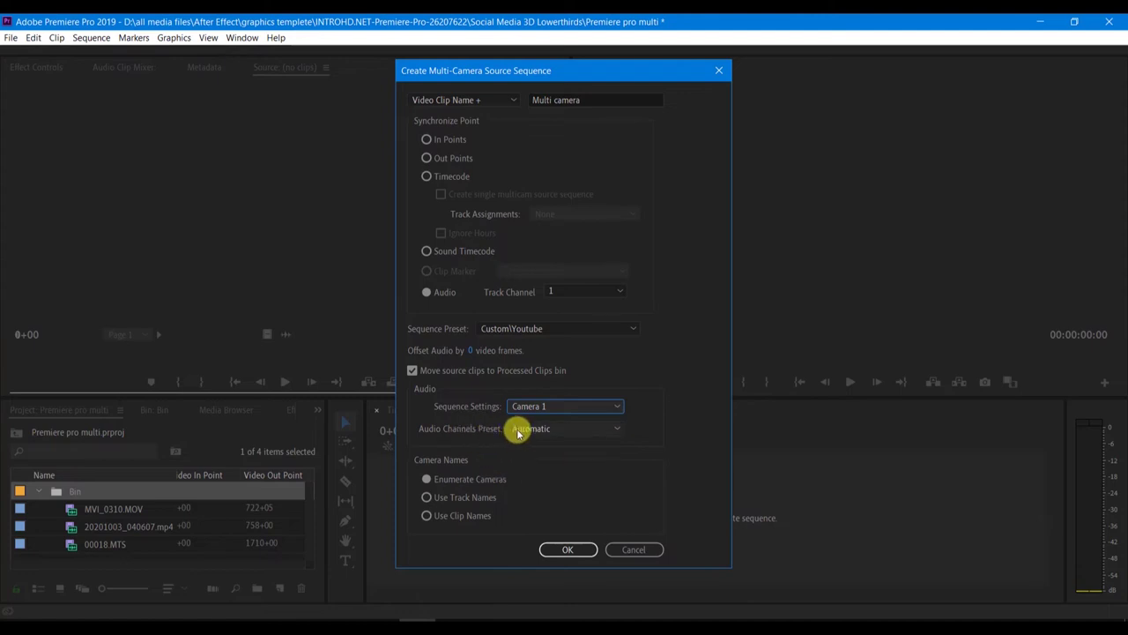
click(544, 429)
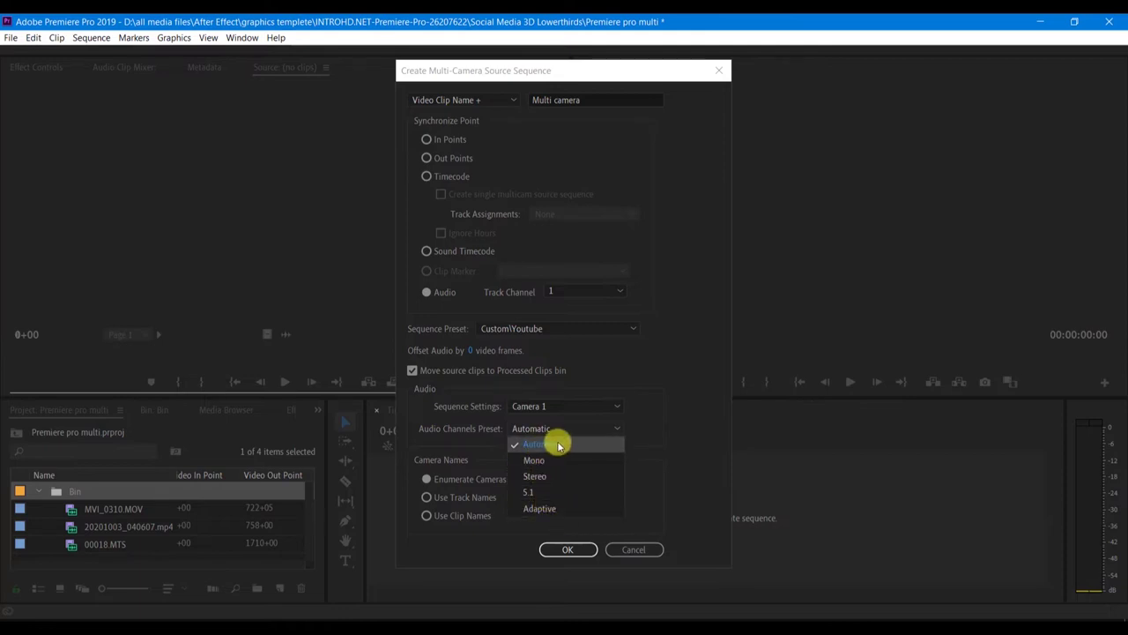
click(668, 451)
click(569, 550)
click(567, 550)
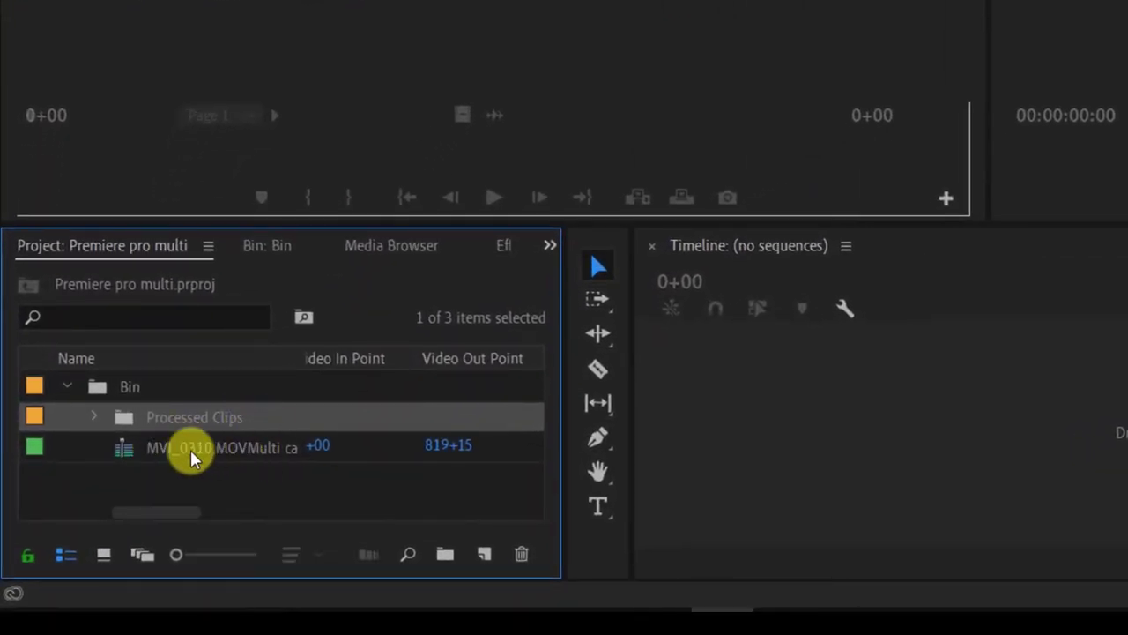
- Make sequence MVI_0310 from the multicam clip with New Sequence From Clip
click(187, 450)
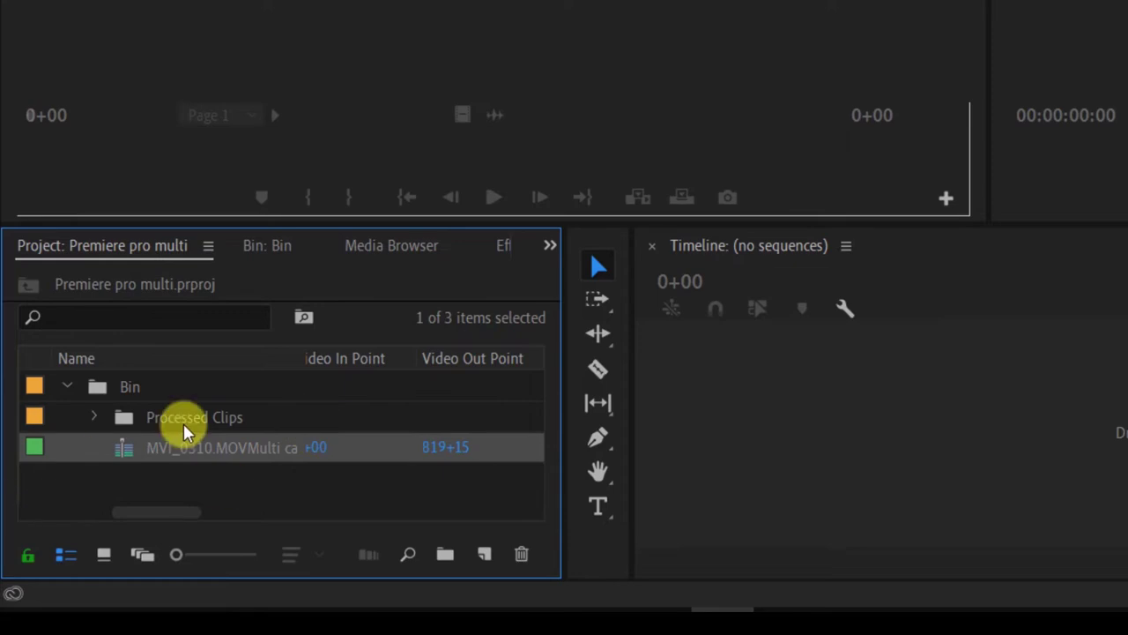
click(192, 446)
click(227, 469)
click(225, 447)
right_click(227, 448)
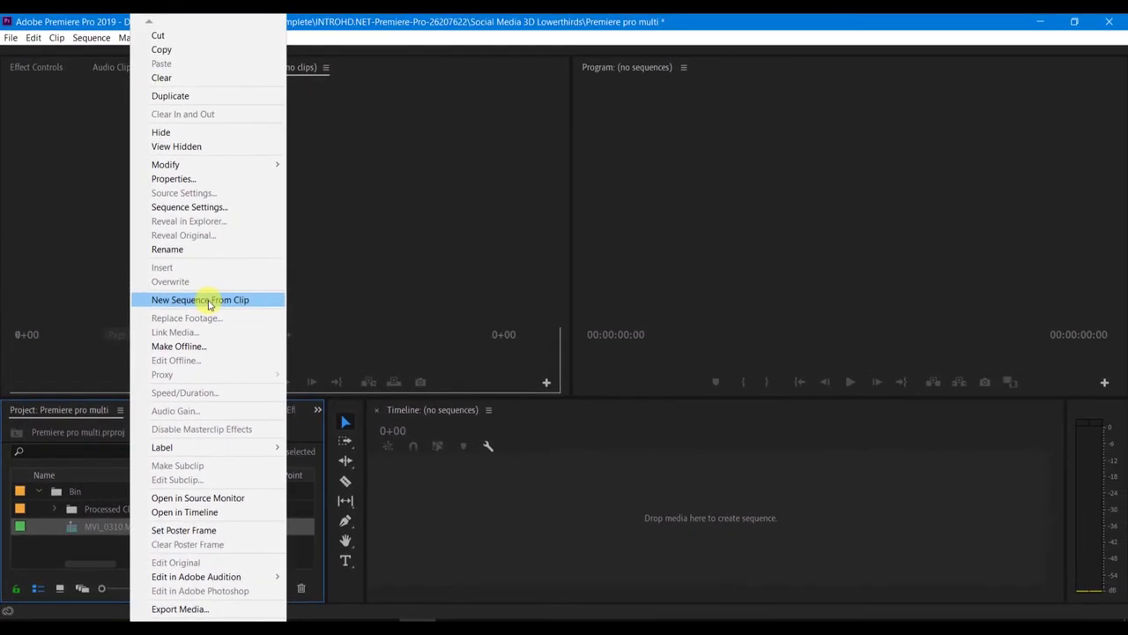
click(227, 272)
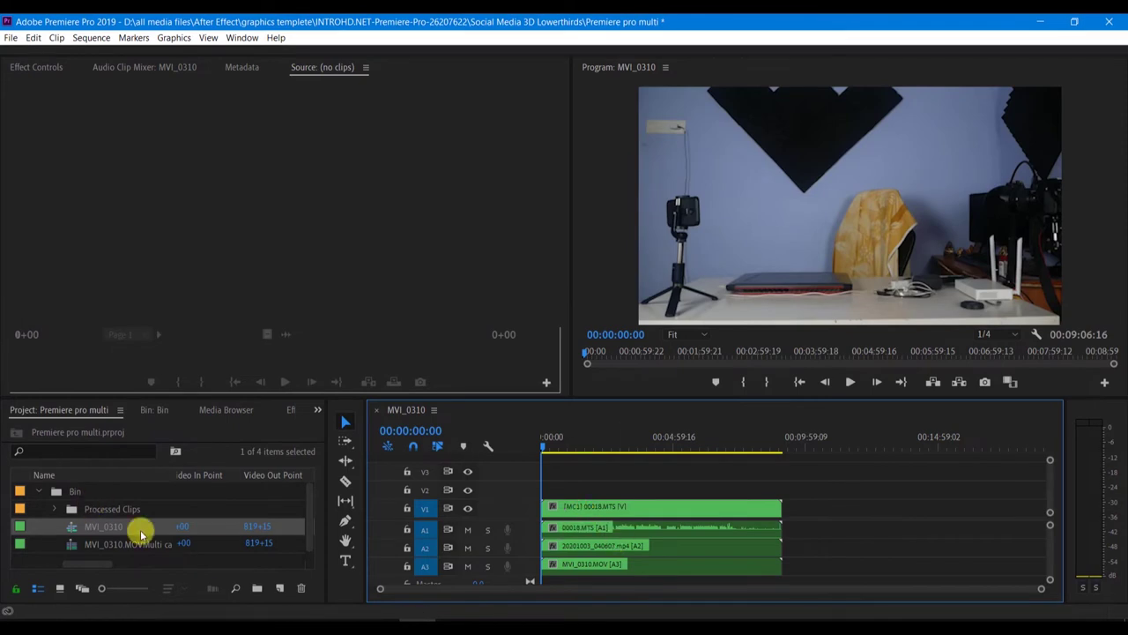
click(153, 409)
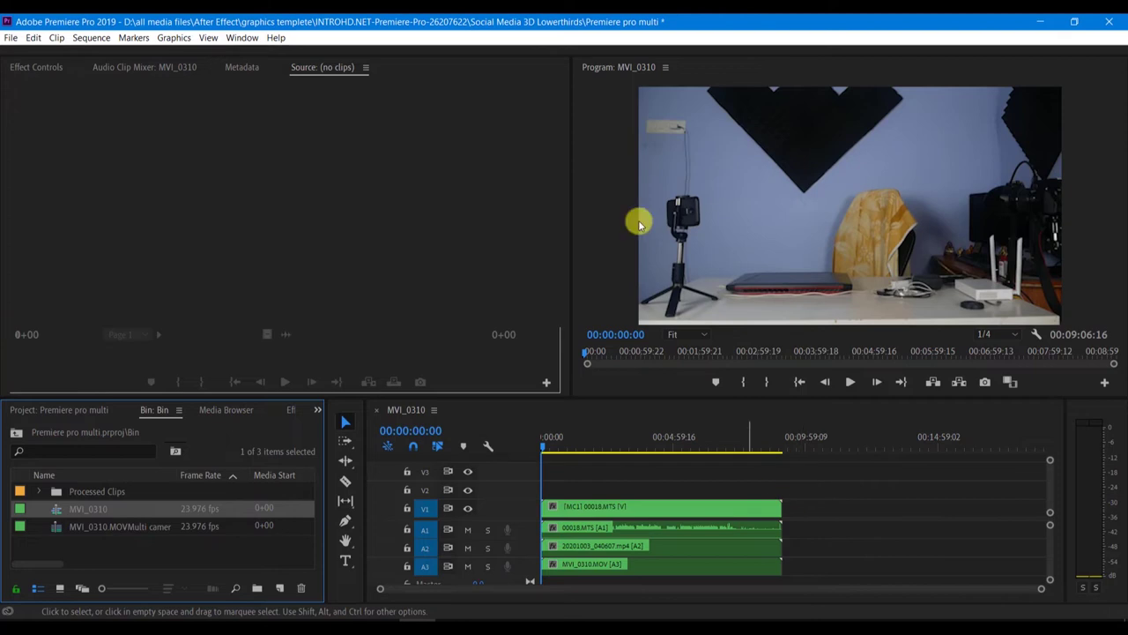
- Close the Button Editor and switch the Program monitor to Multi-Camera view
click(828, 542)
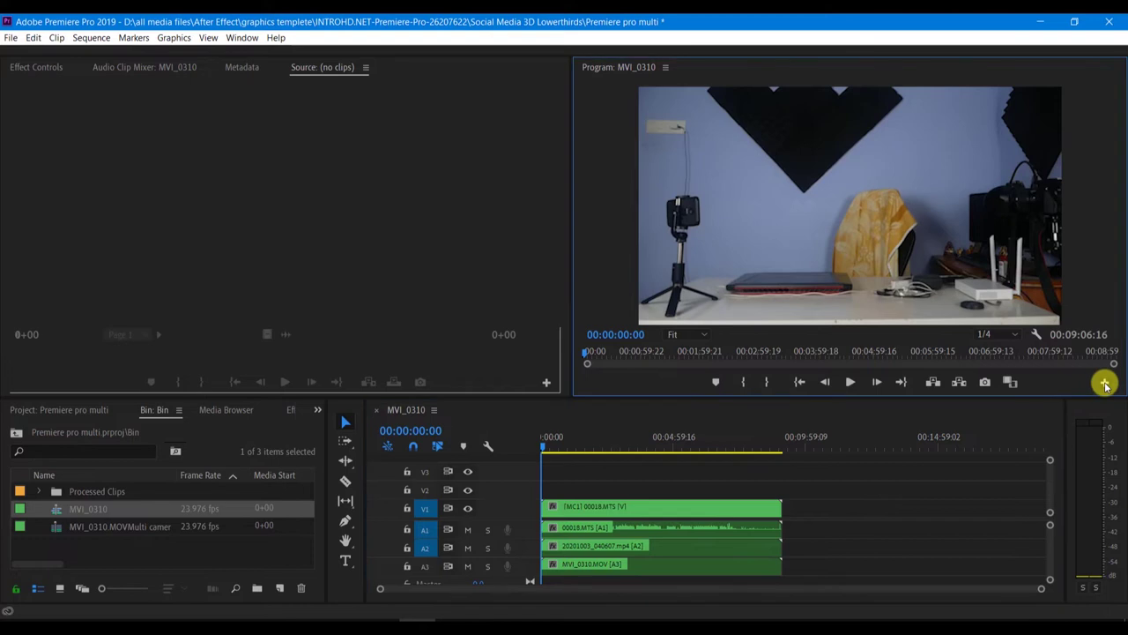
click(1105, 384)
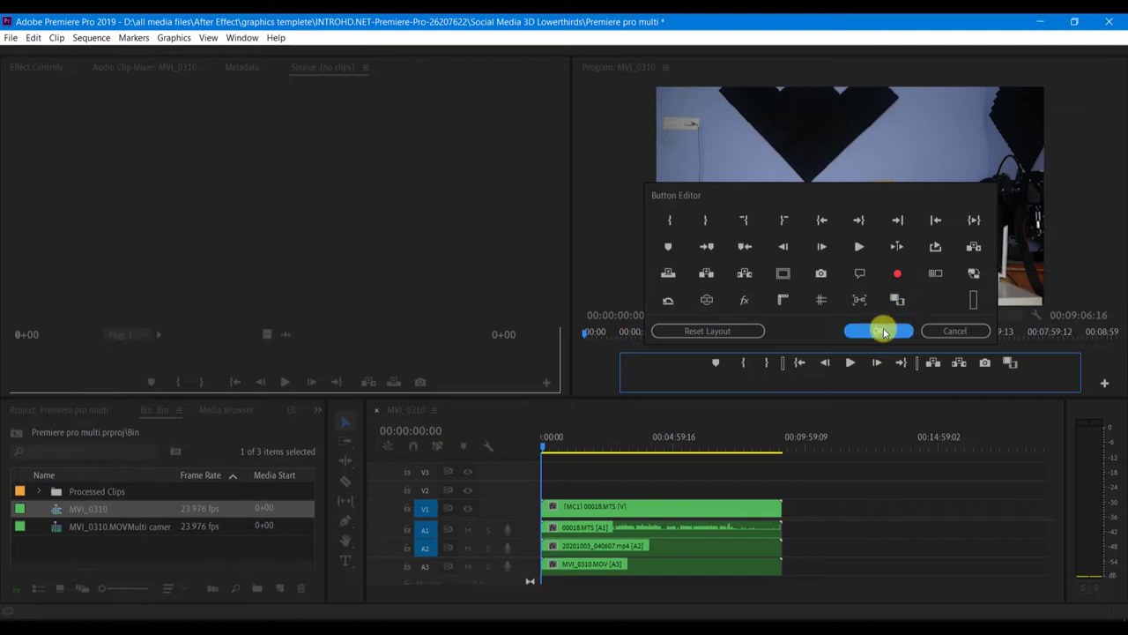
click(877, 330)
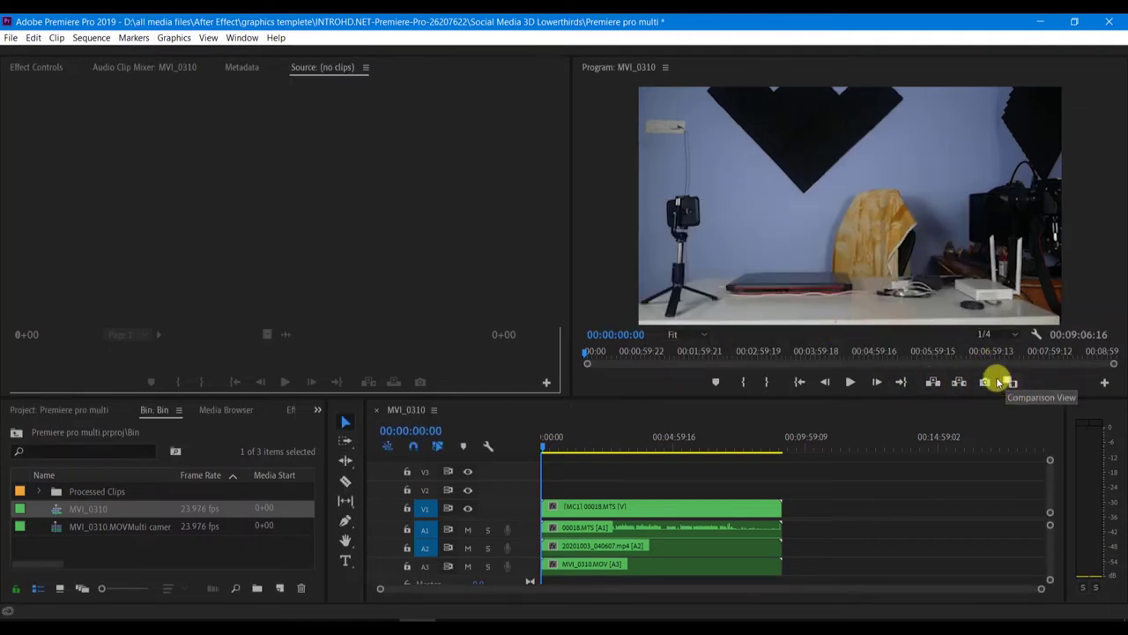
click(1036, 335)
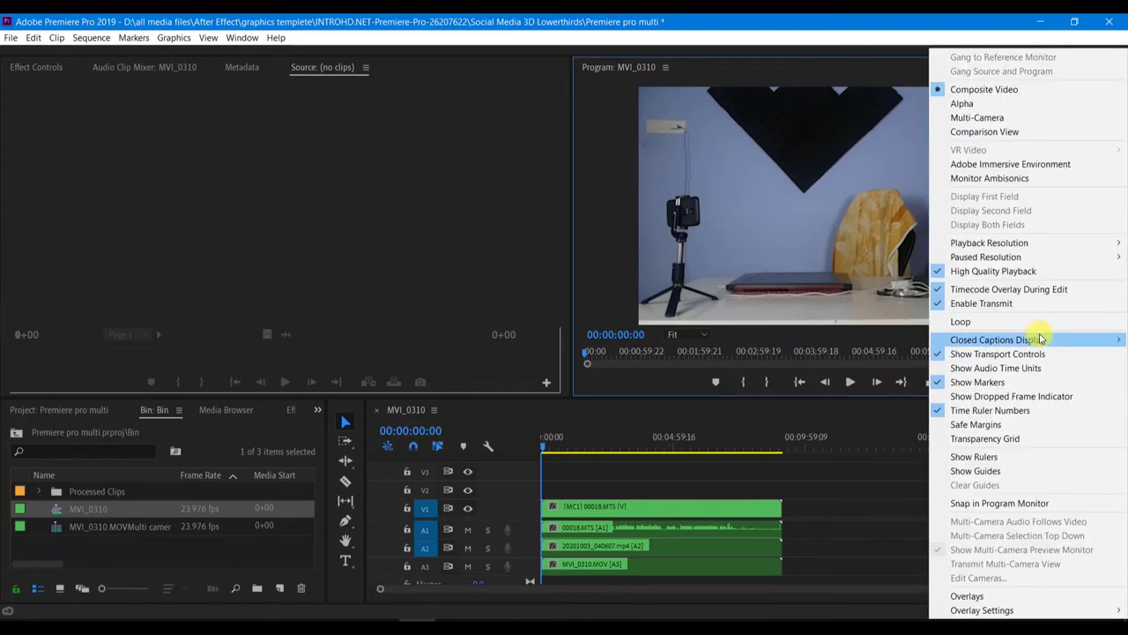
click(976, 117)
click(817, 351)
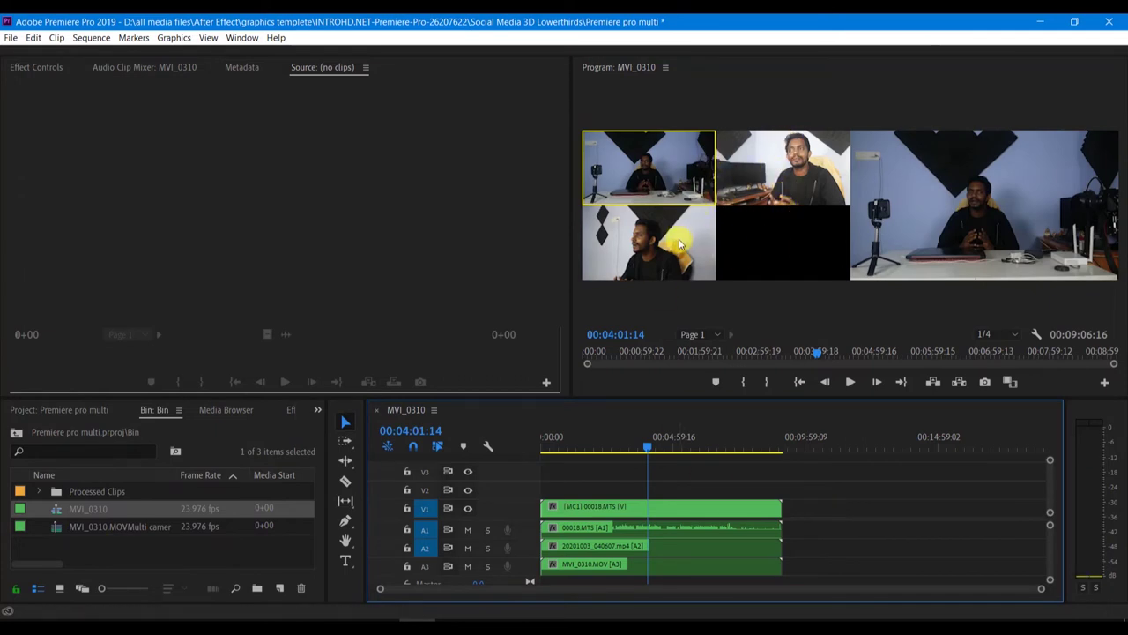
mouse_move(650, 450)
mouse_down()
mouse_move(542, 479)
mouse_move(610, 478)
mouse_up()
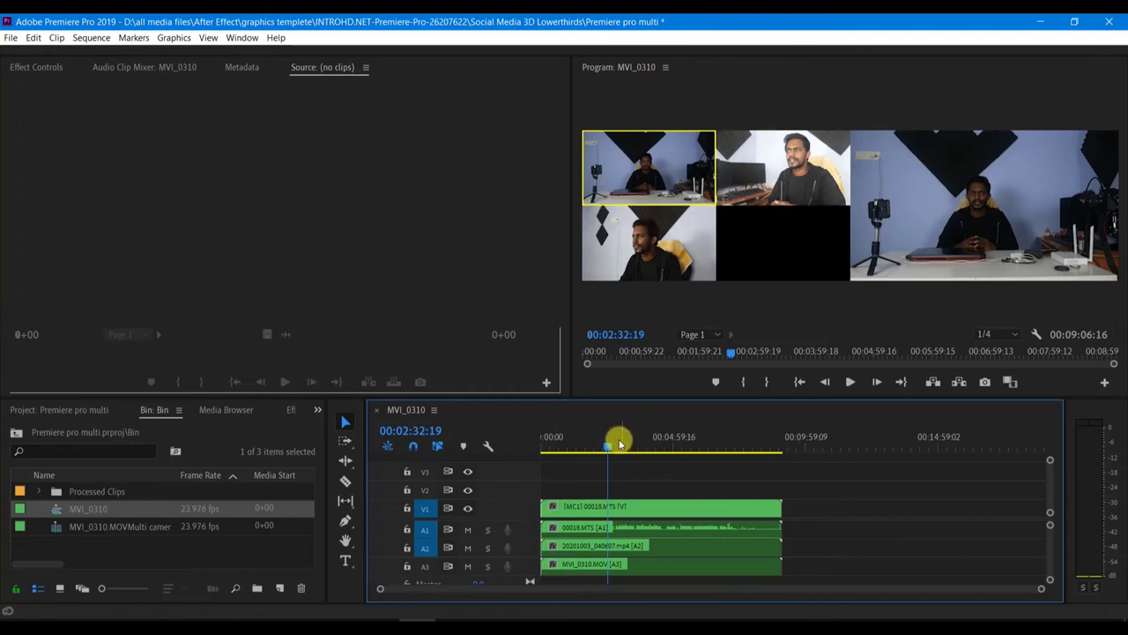
drag(606, 449, 581, 462)
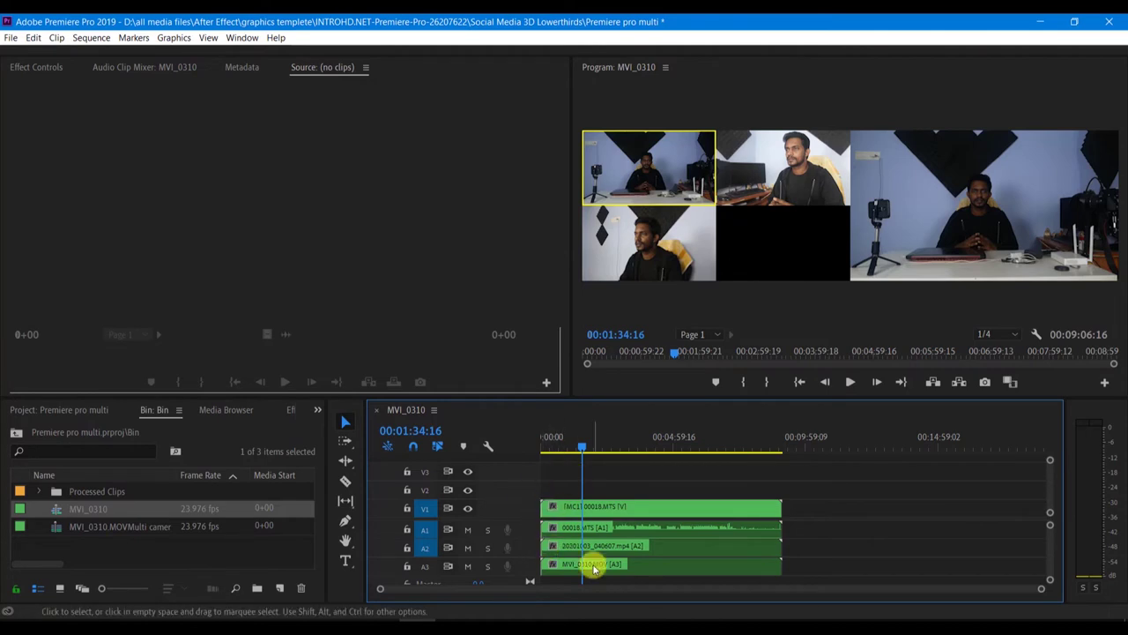
- Cut all tracks at 00:01:34:16, delete the opening pieces and ripple-delete the gap
key(c)
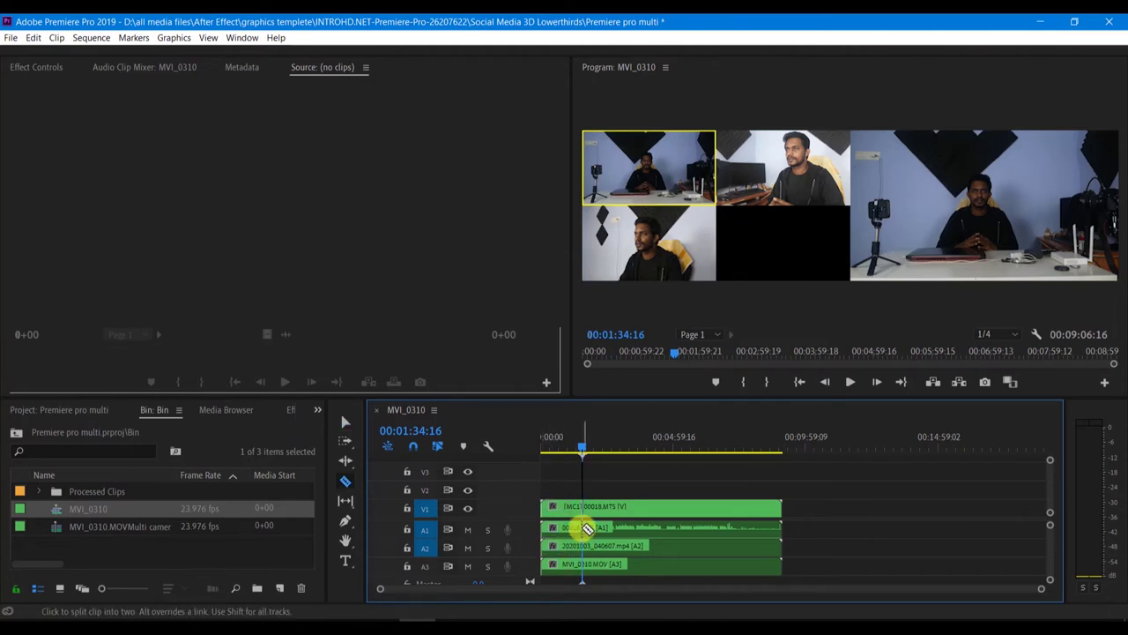
shift+click(587, 528)
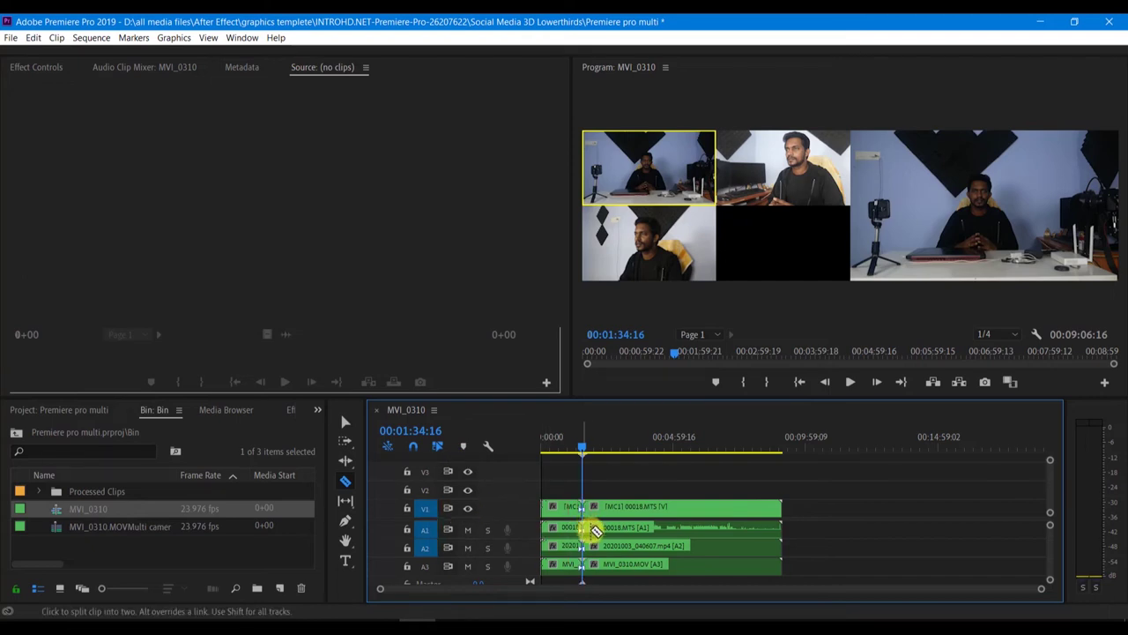
key(v)
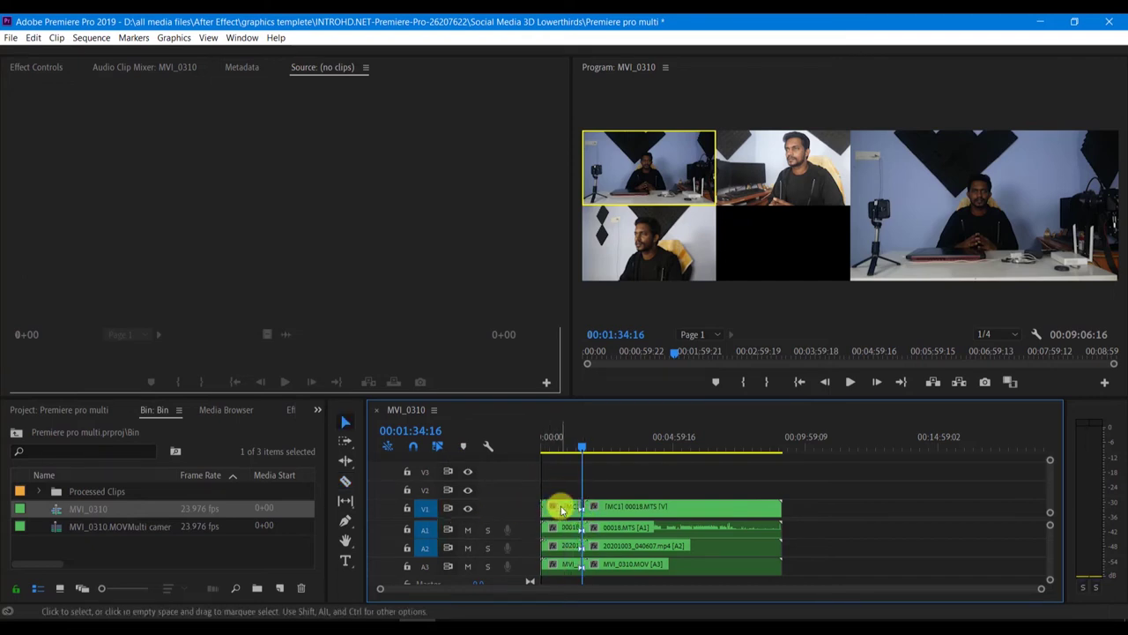
click(561, 509)
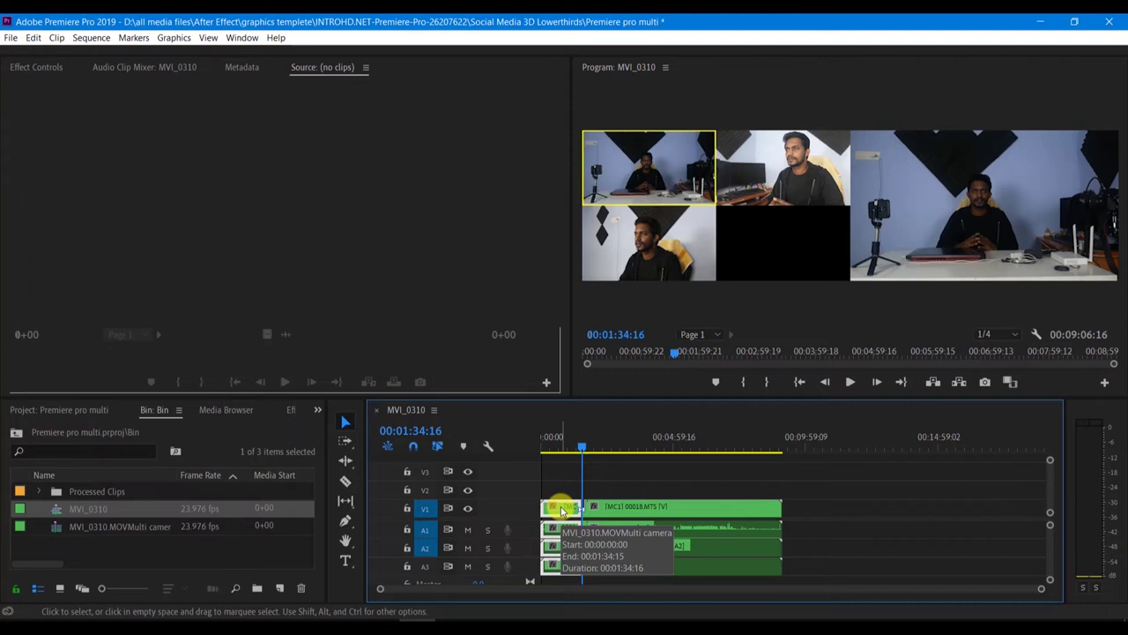
key(Delete)
right_click(561, 510)
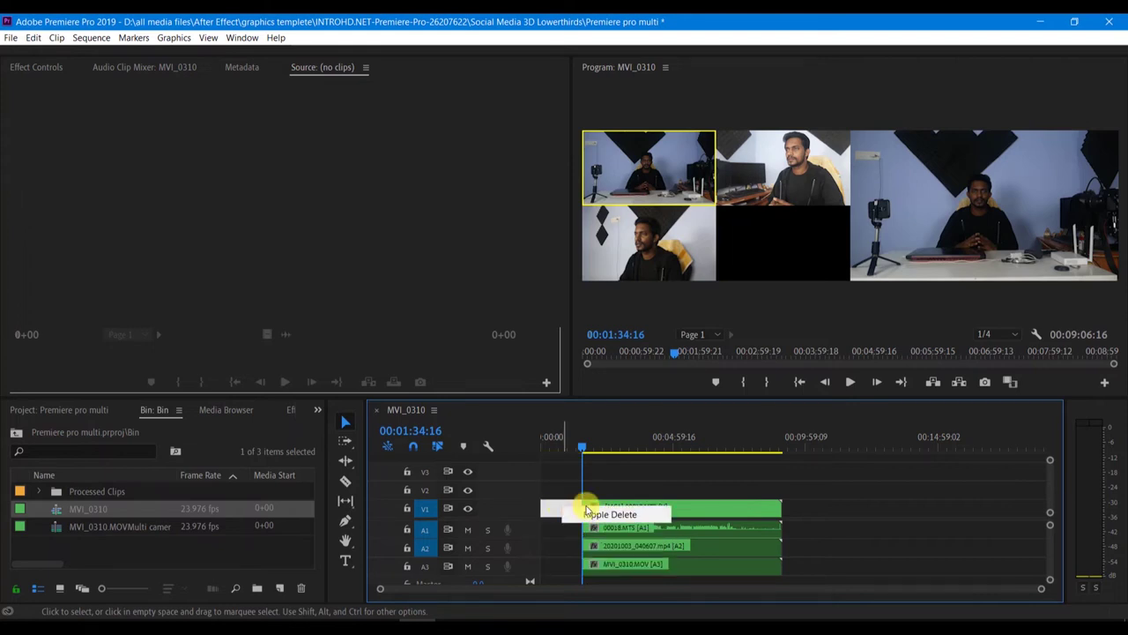
click(604, 513)
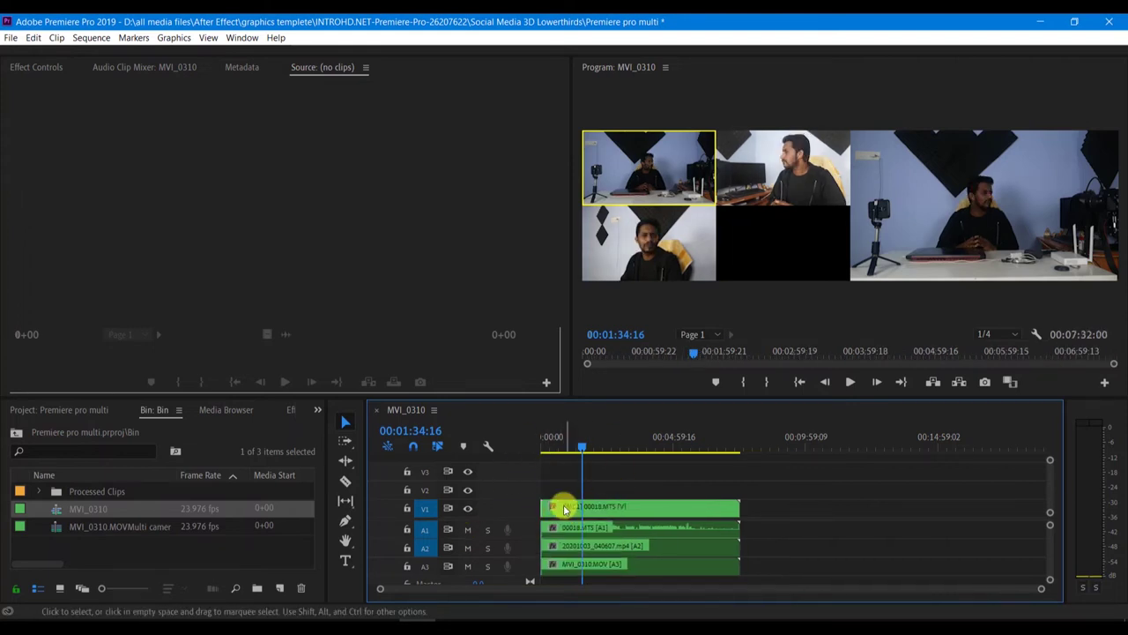
- Trim the clip ends so the sequence runs 00:05:34:02
mouse_move(583, 447)
mouse_down()
mouse_move(668, 450)
mouse_move(675, 468)
mouse_up()
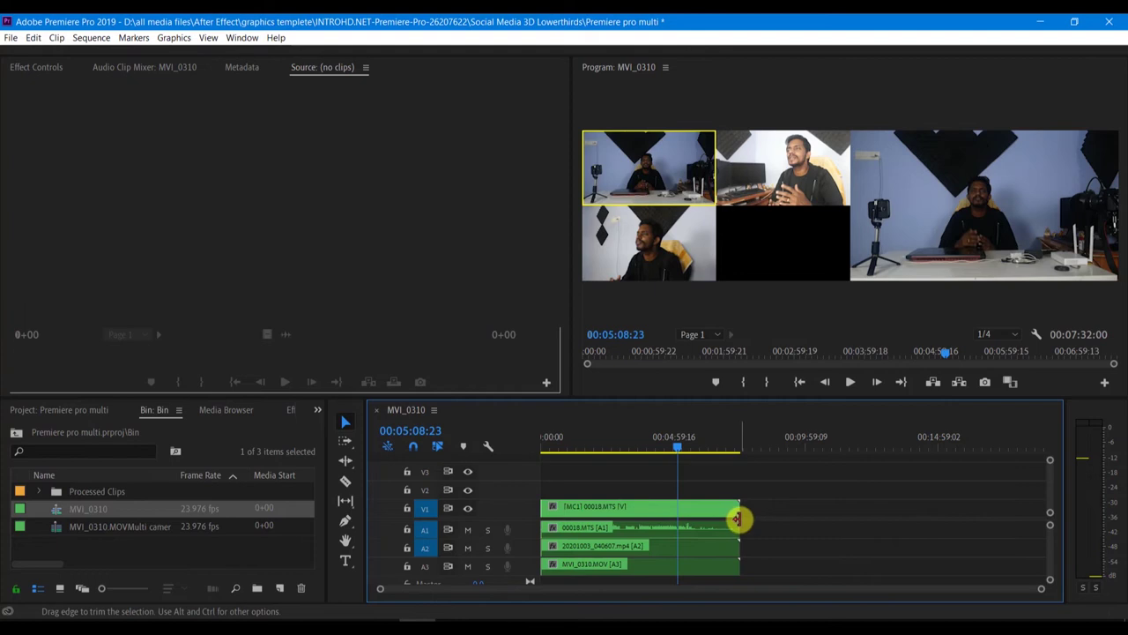
drag(738, 515, 686, 516)
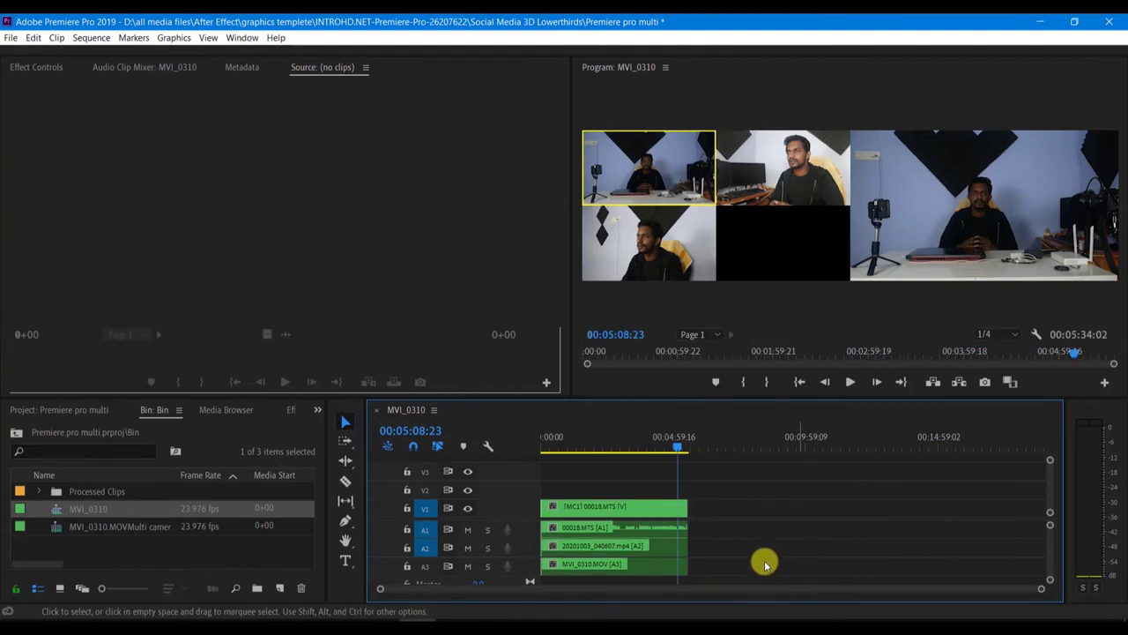
drag(681, 448, 566, 449)
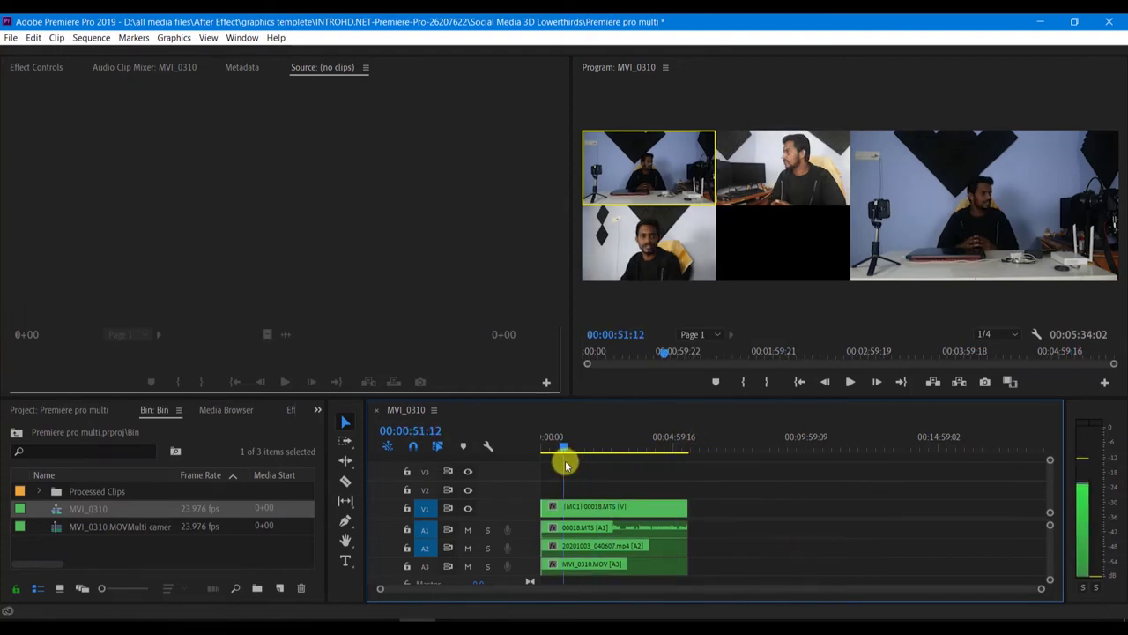
drag(1043, 589, 894, 598)
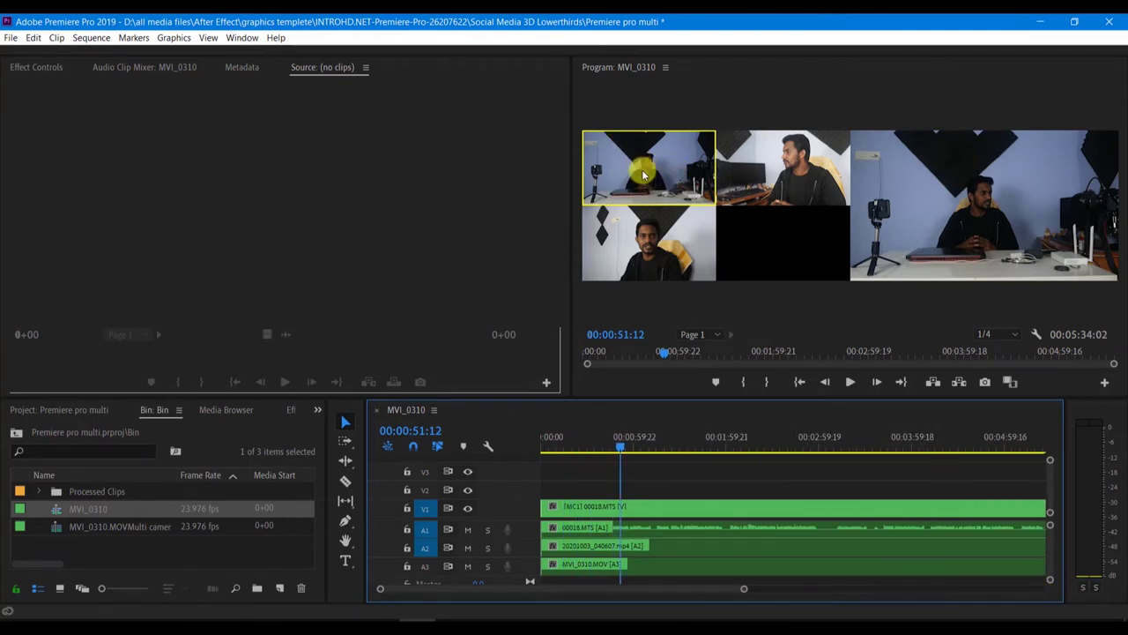
click(770, 170)
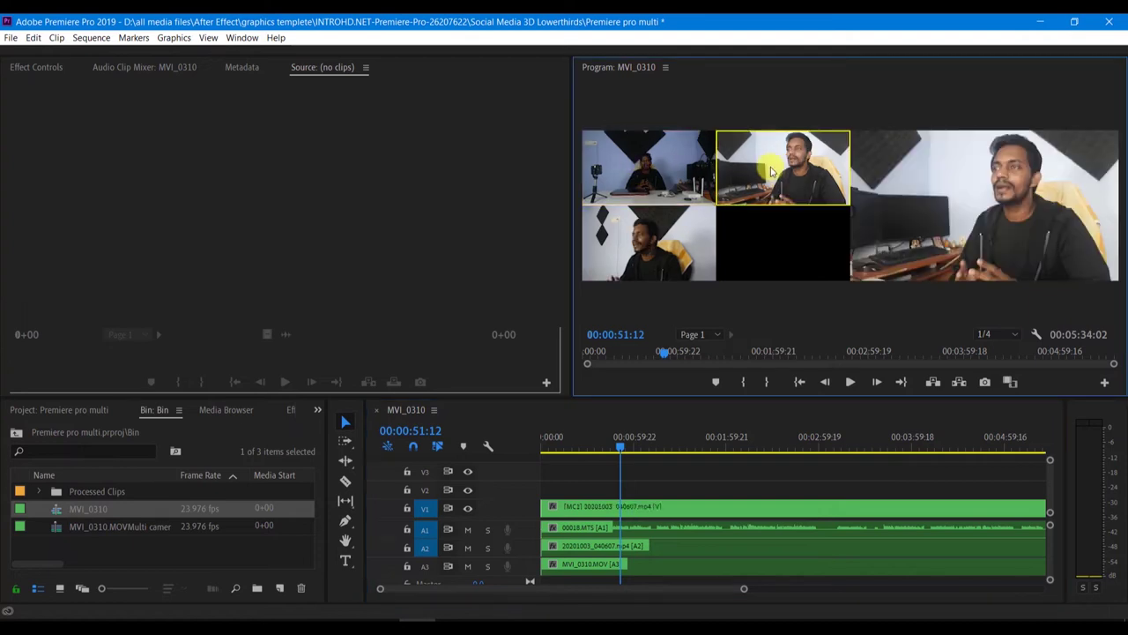
click(678, 247)
click(650, 182)
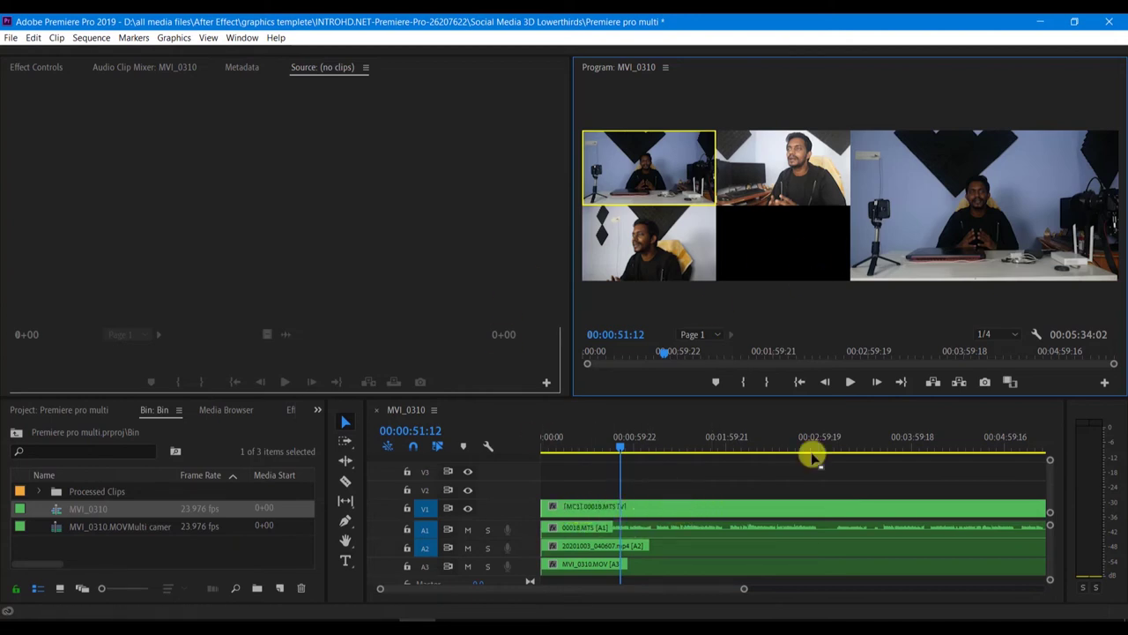
mouse_move(621, 452)
mouse_down()
mouse_move(804, 481)
mouse_move(637, 498)
mouse_up()
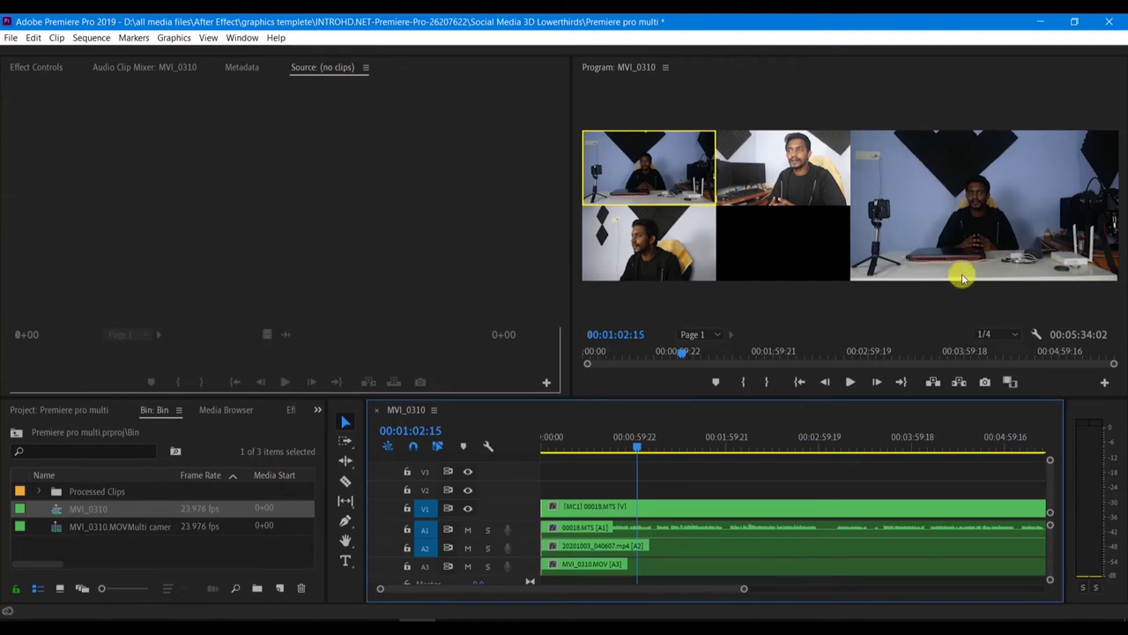
click(638, 446)
drag(661, 451, 795, 488)
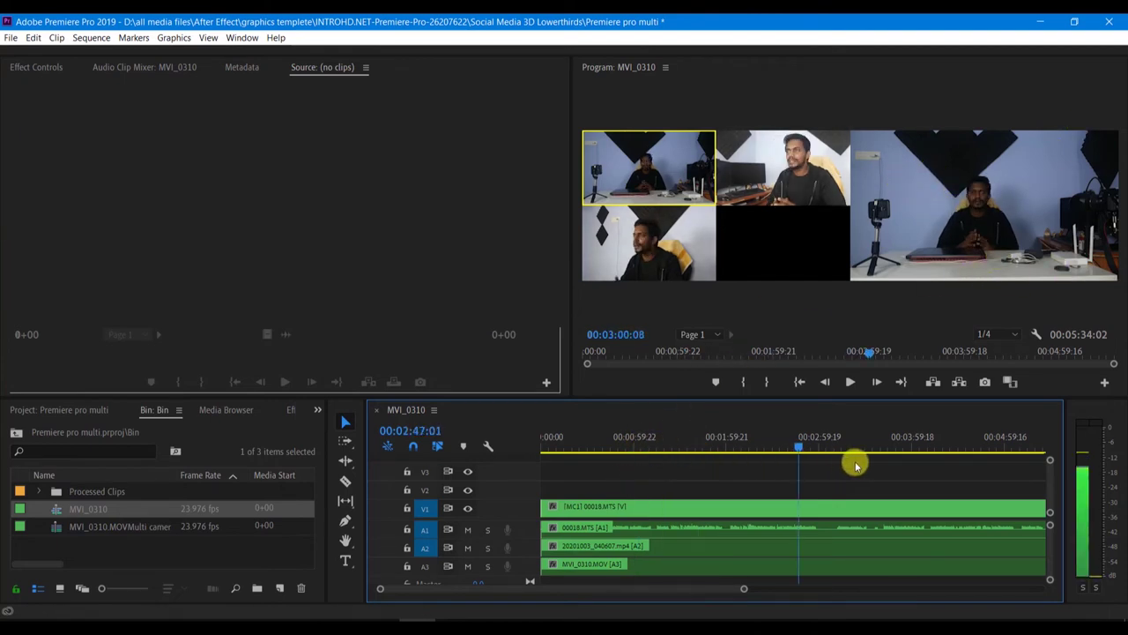
drag(795, 487, 533, 513)
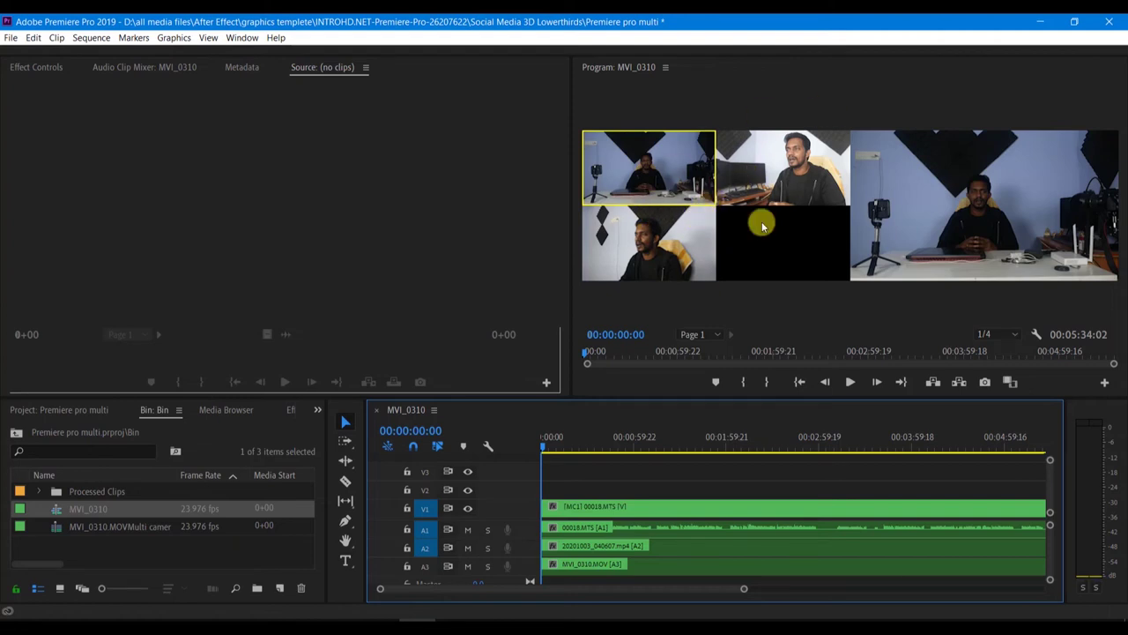
click(1036, 335)
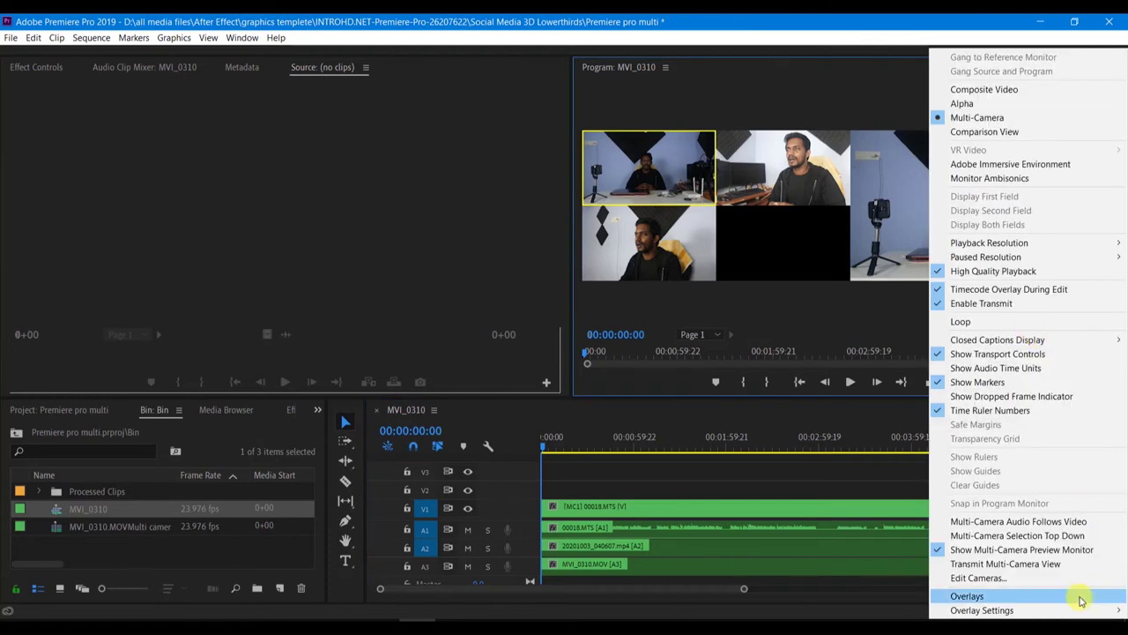
click(969, 577)
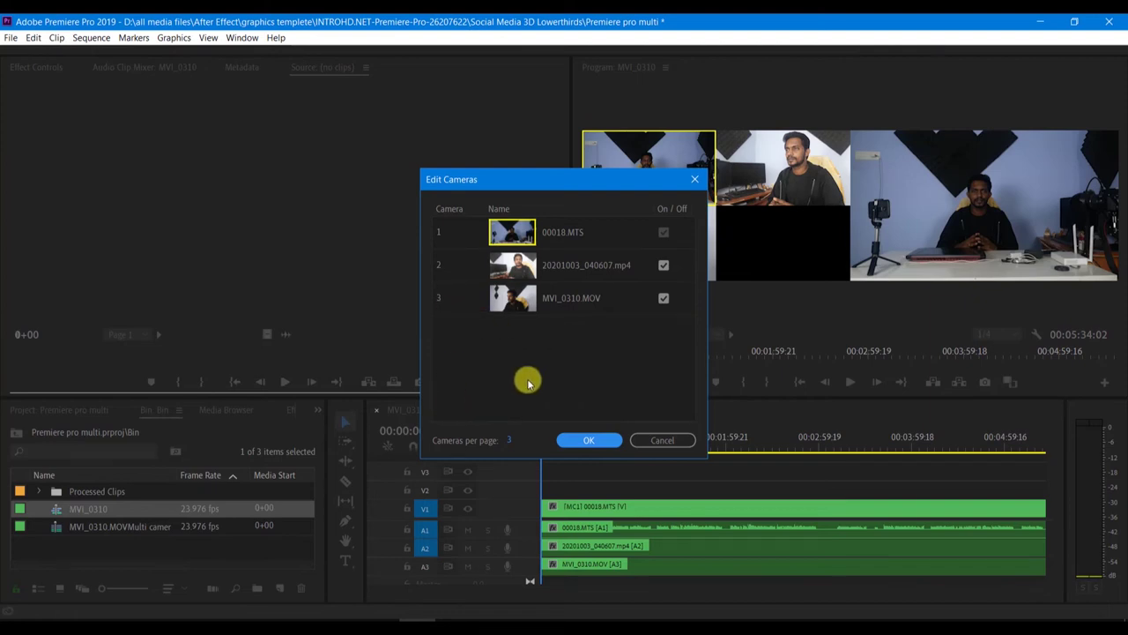
click(663, 300)
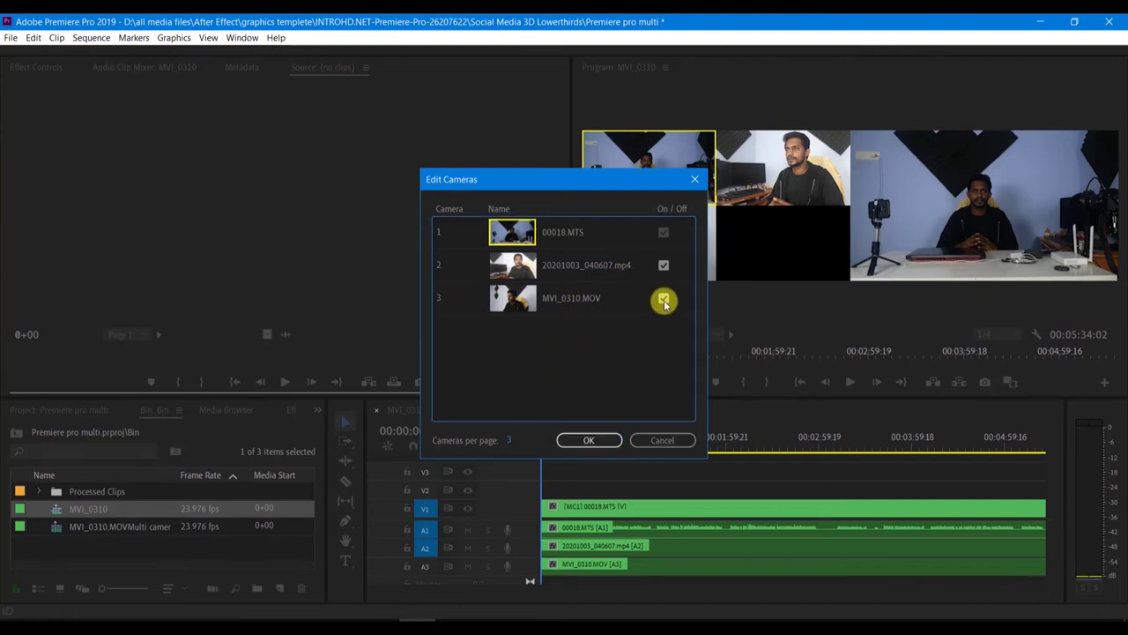
click(664, 265)
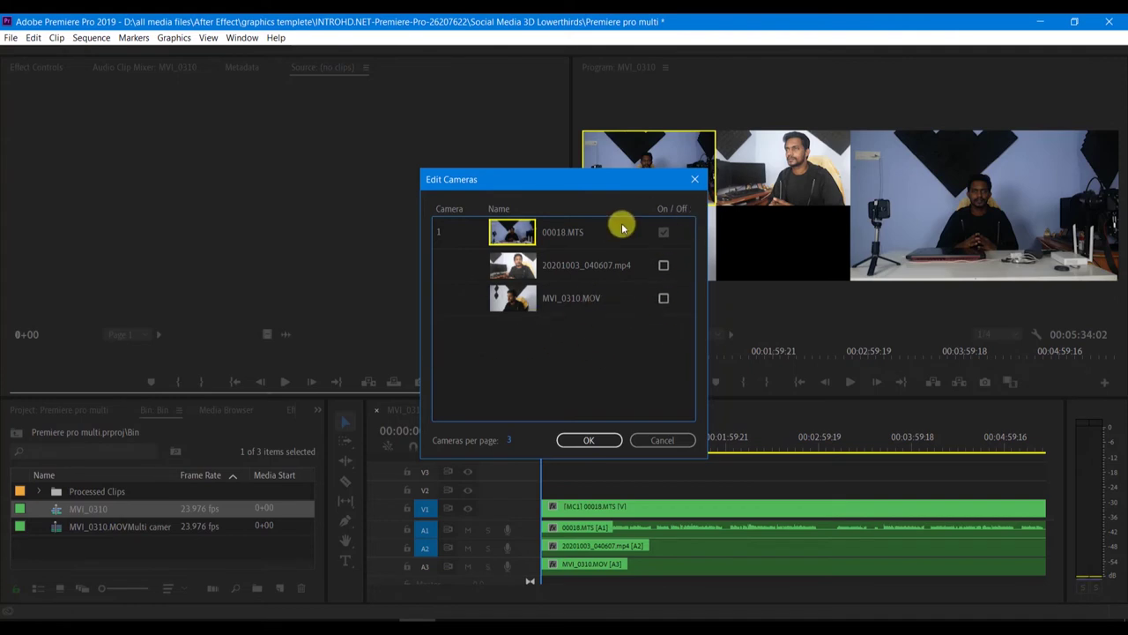
click(665, 301)
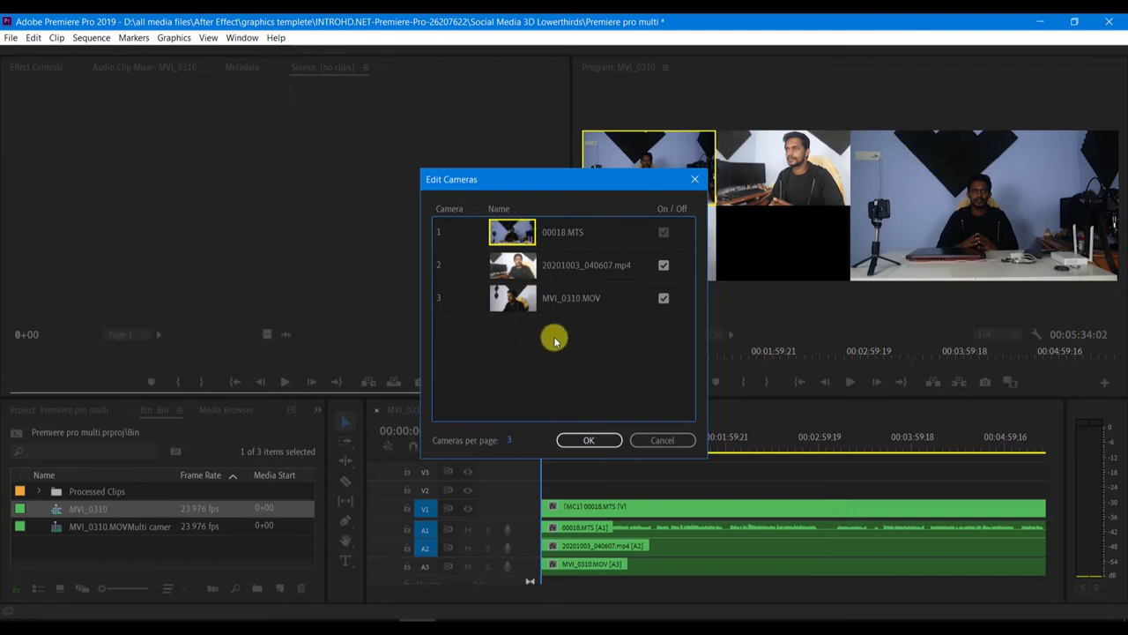
click(583, 443)
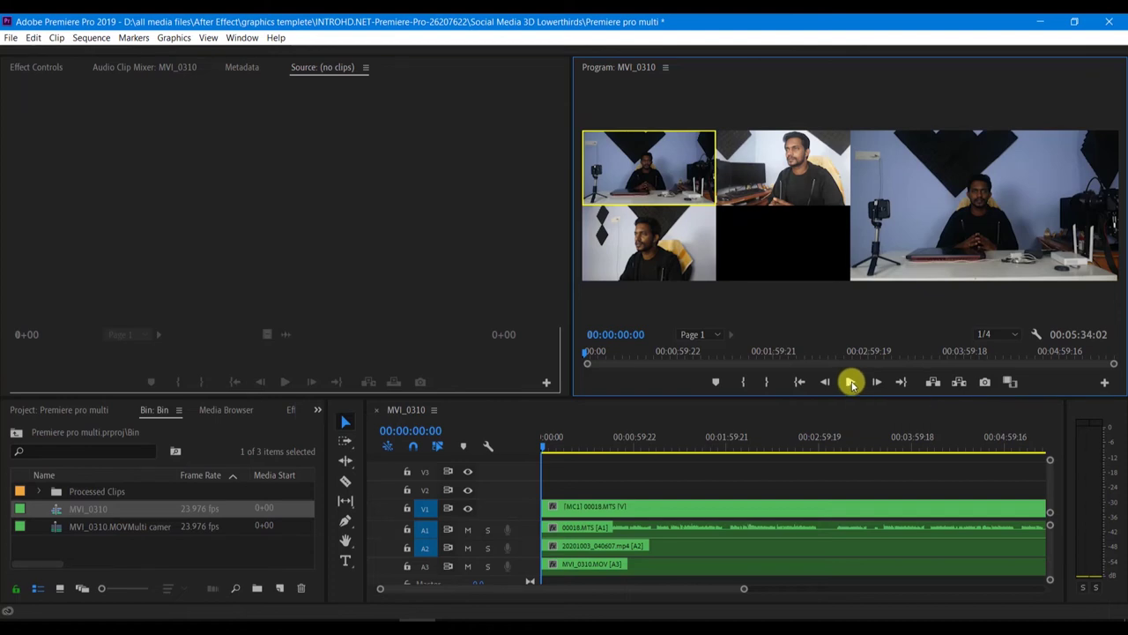
click(852, 383)
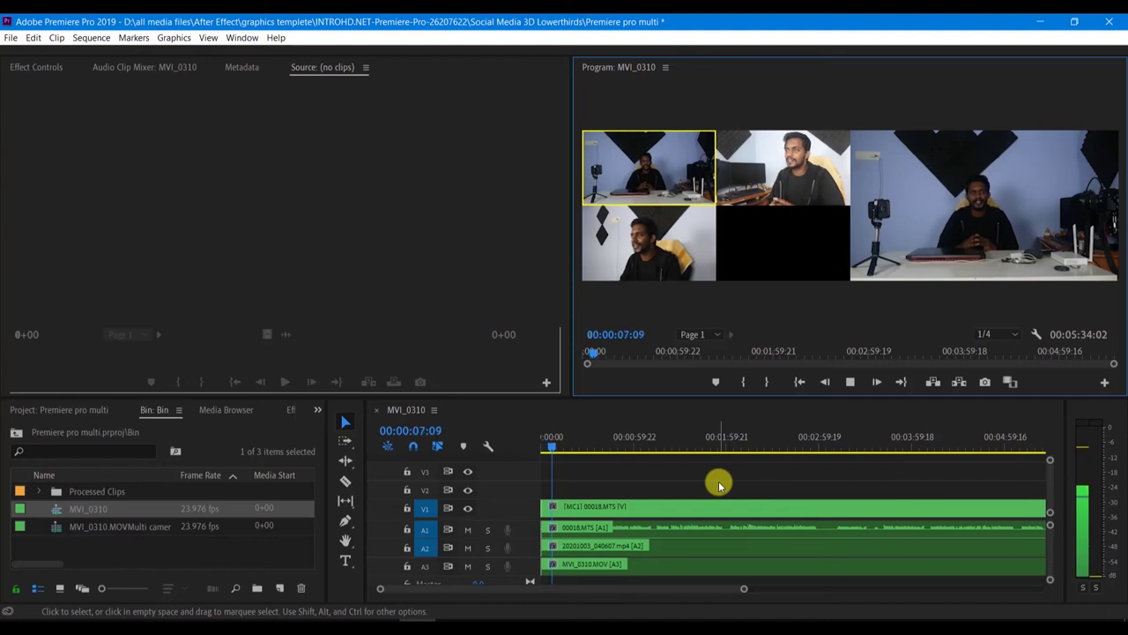
- Live-switch among cameras 1, 2 and 3 during playback, committing cuts to V1 up to 00:00:34:04
key(space)
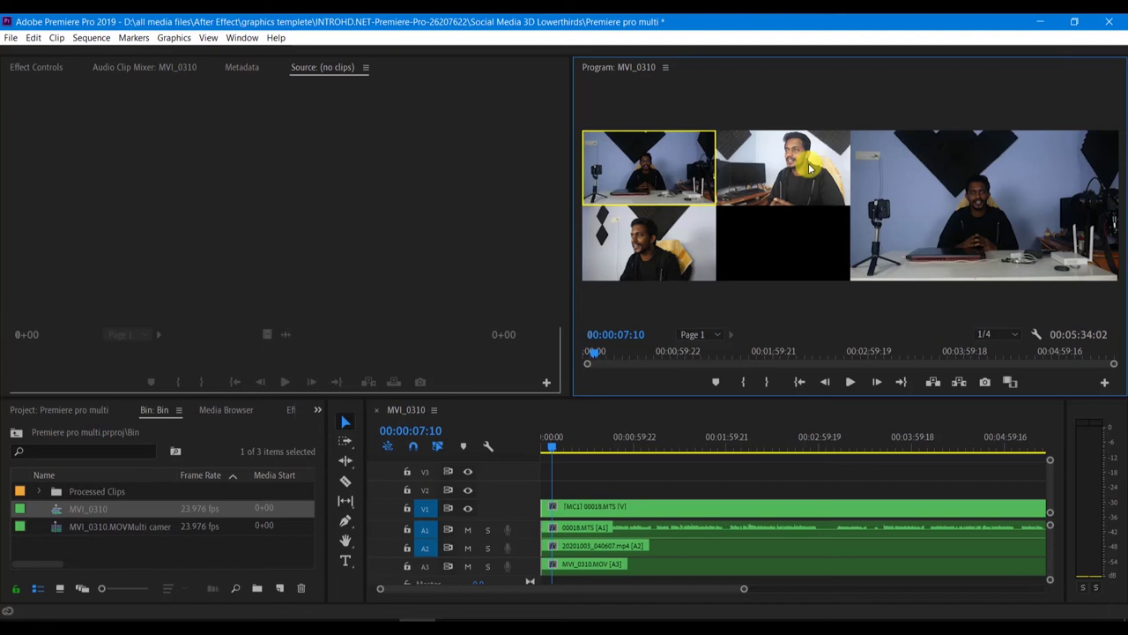
key(2)
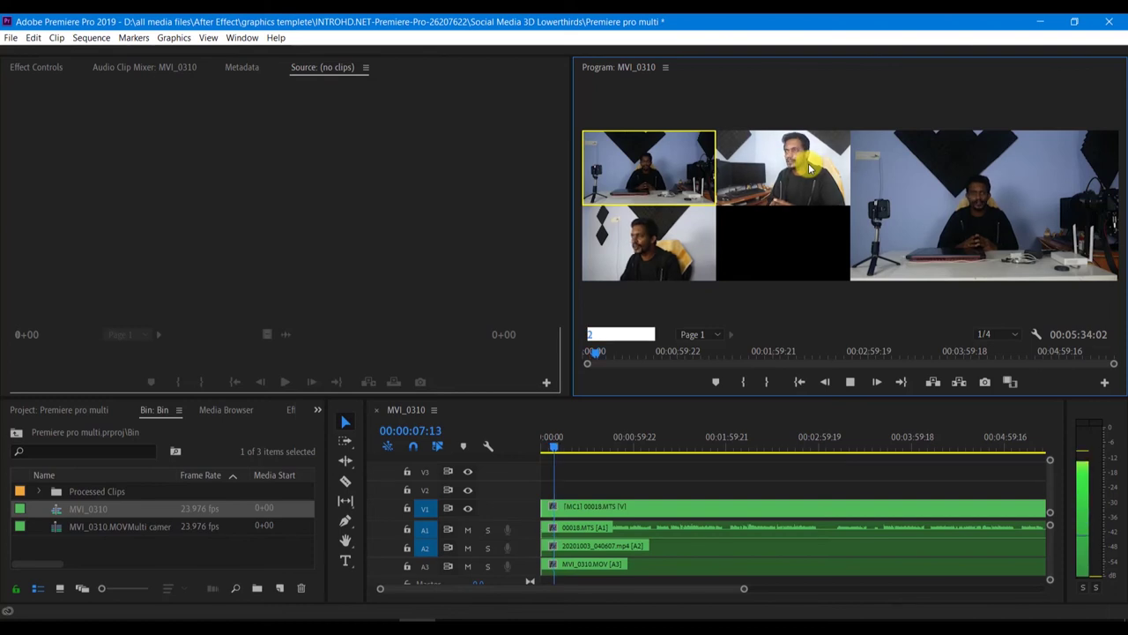
click(809, 167)
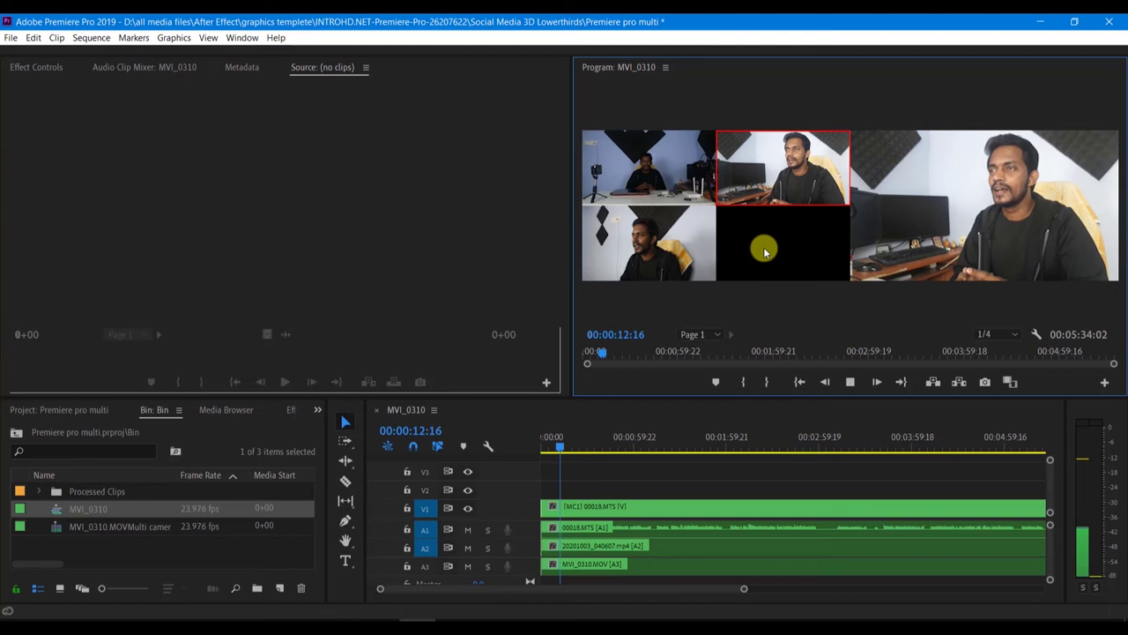
click(670, 256)
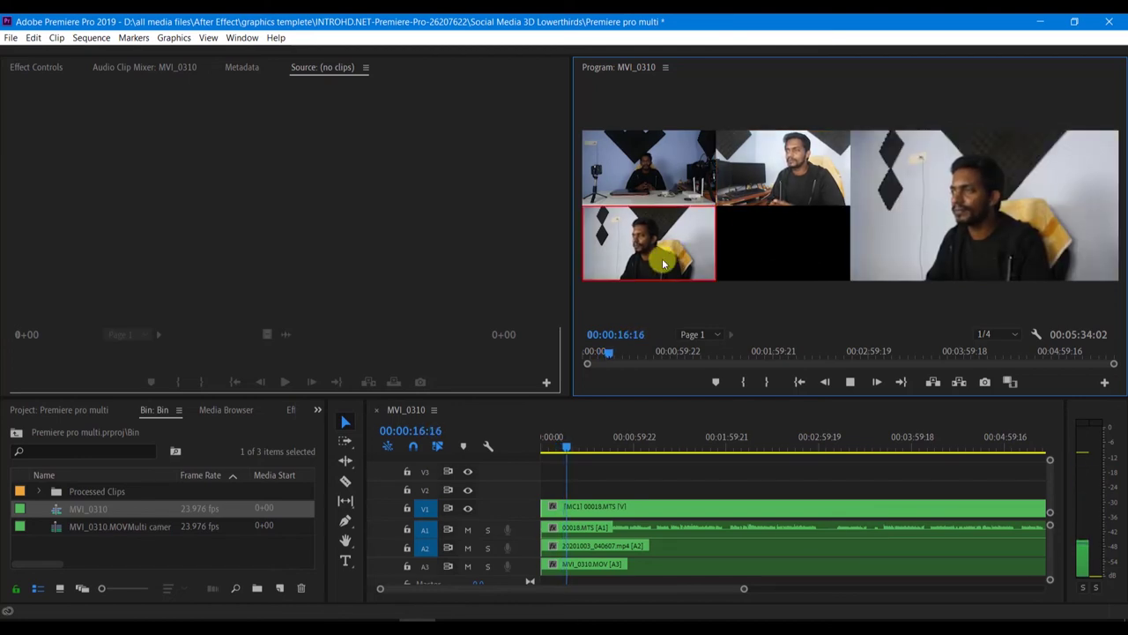
click(648, 165)
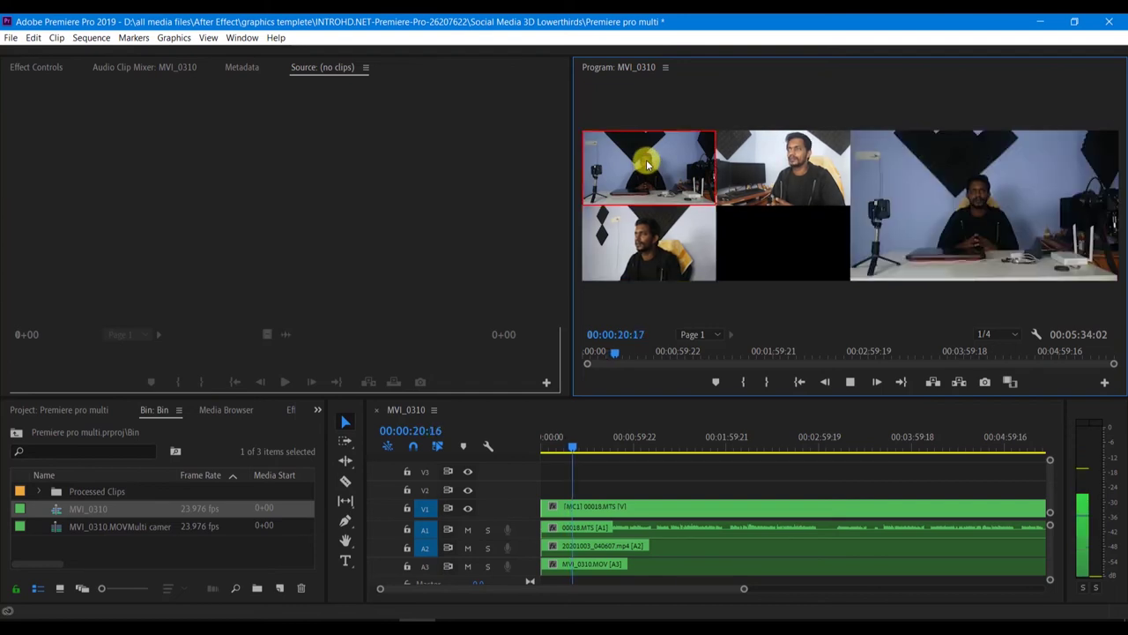
click(770, 164)
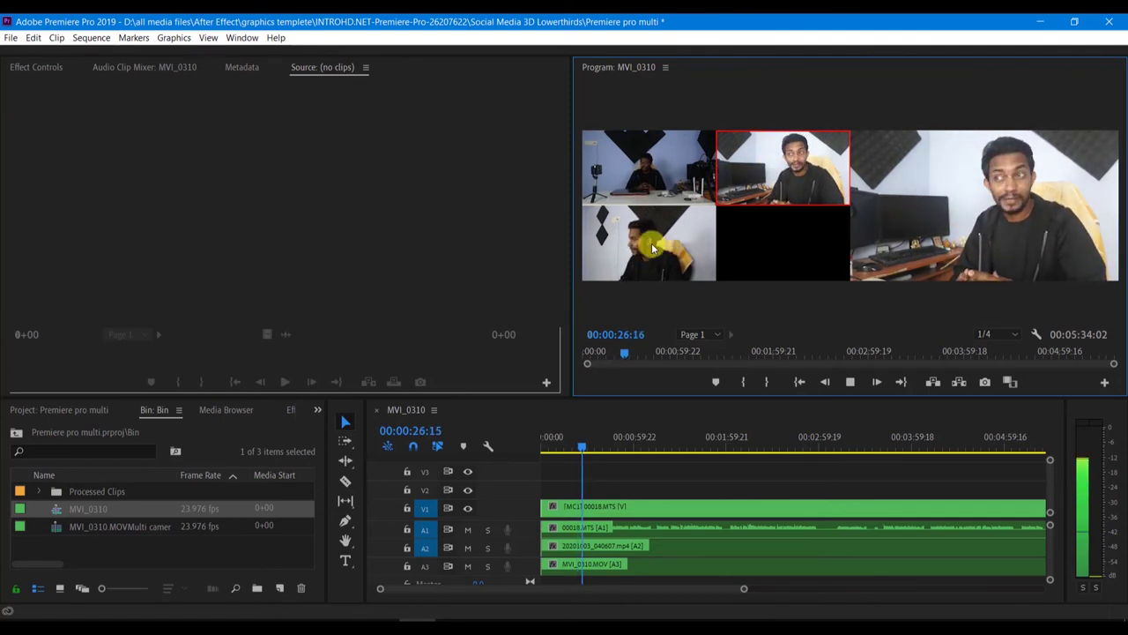
click(648, 250)
click(750, 157)
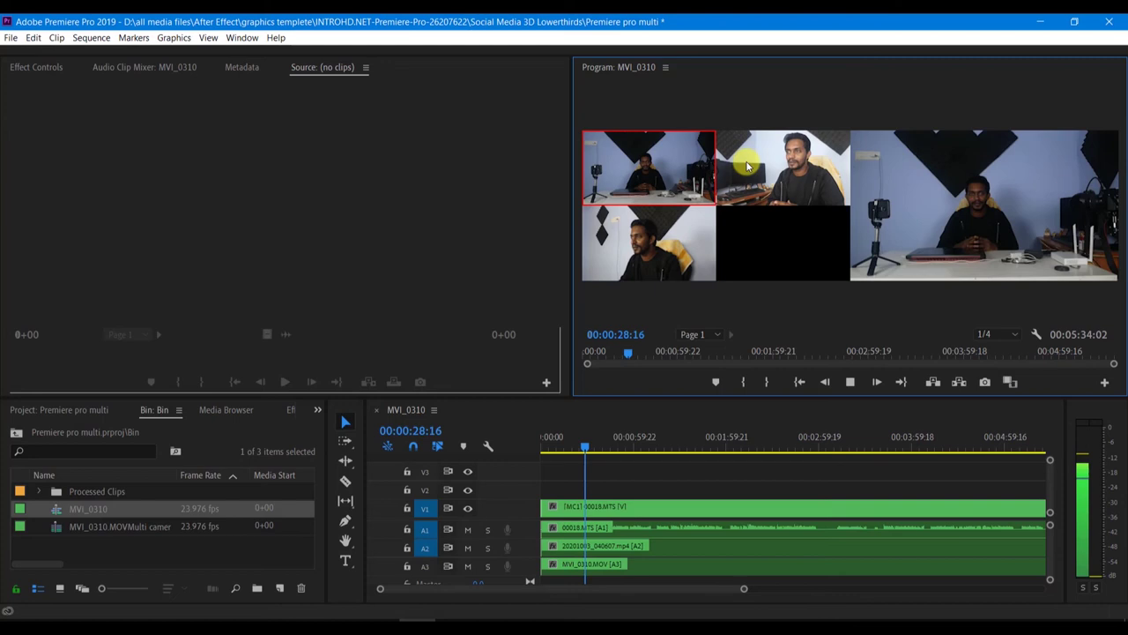
click(666, 265)
click(643, 178)
click(789, 158)
click(665, 201)
click(788, 159)
click(690, 223)
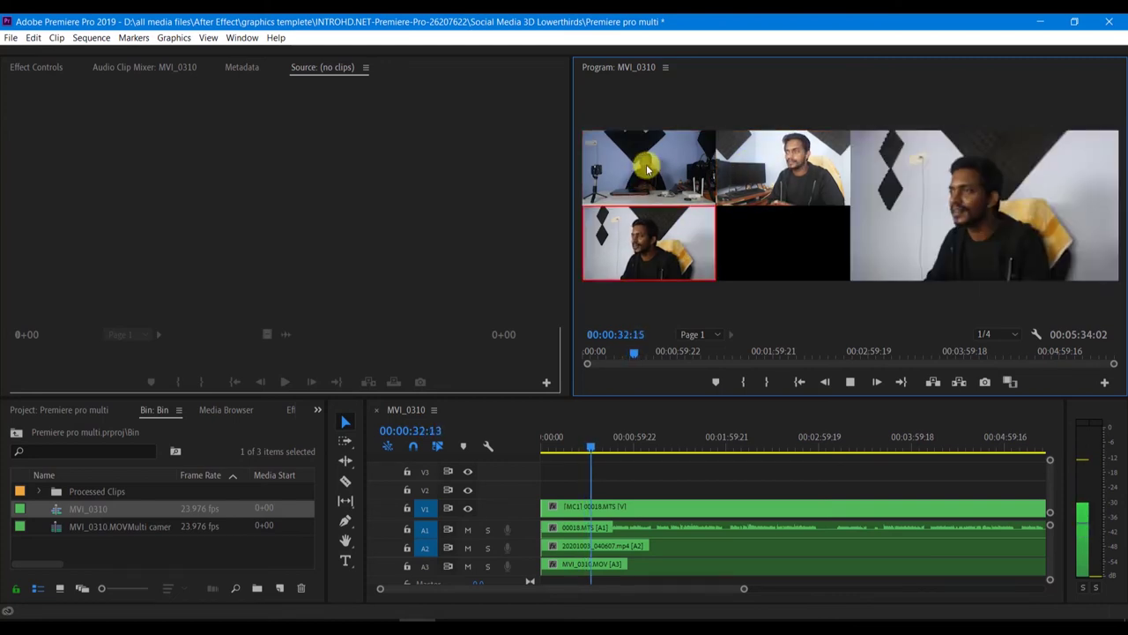
click(647, 165)
key(space)
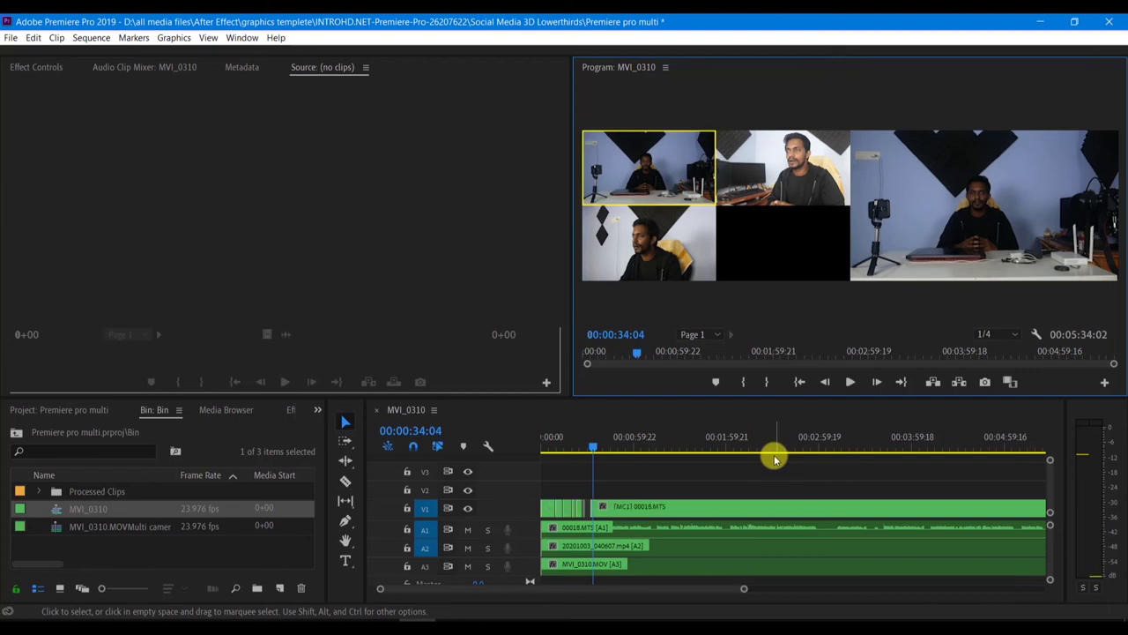
- Zoom in on the V1 angle cuts, then move the playhead back to about 00:00:09
drag(742, 592, 628, 588)
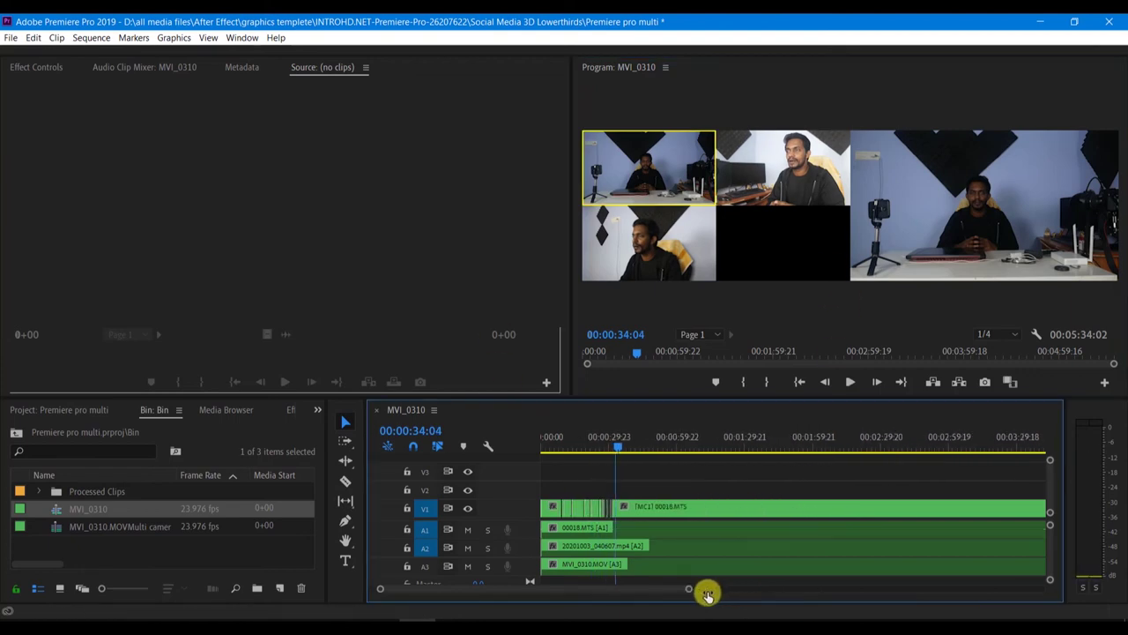
key(equal)
key(equal)
key(equal)
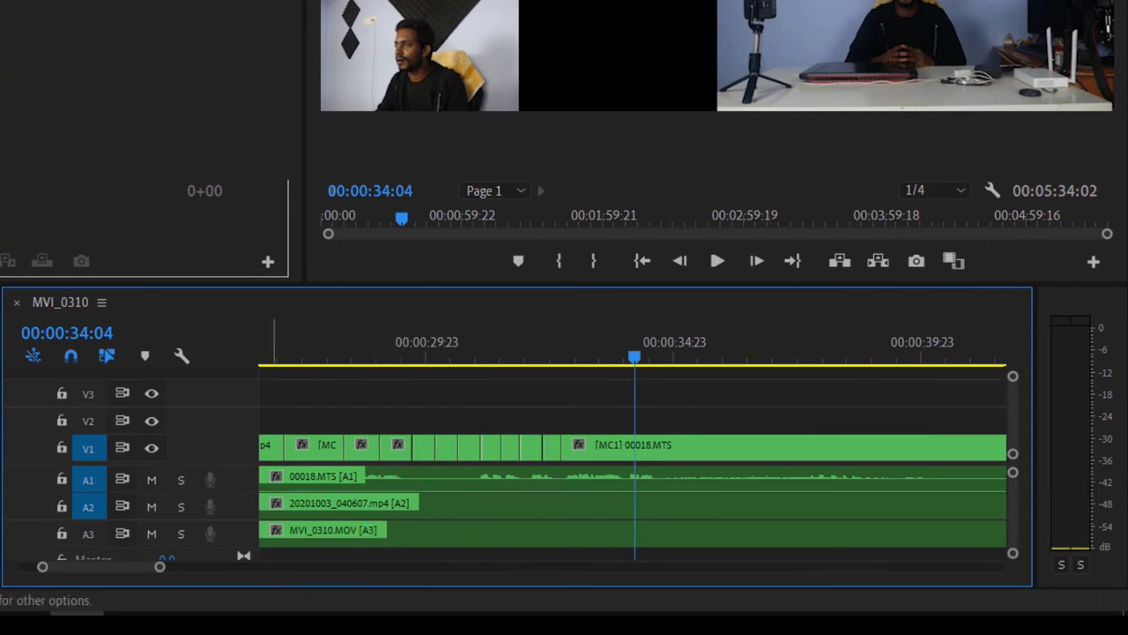
drag(55, 571, 45, 571)
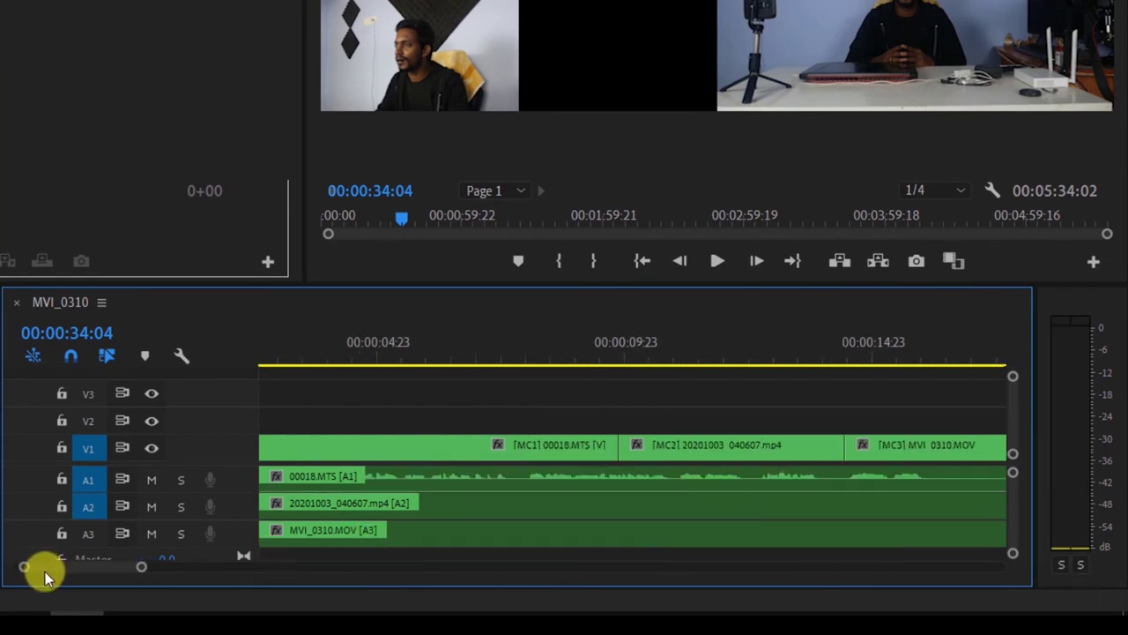
drag(145, 568, 215, 567)
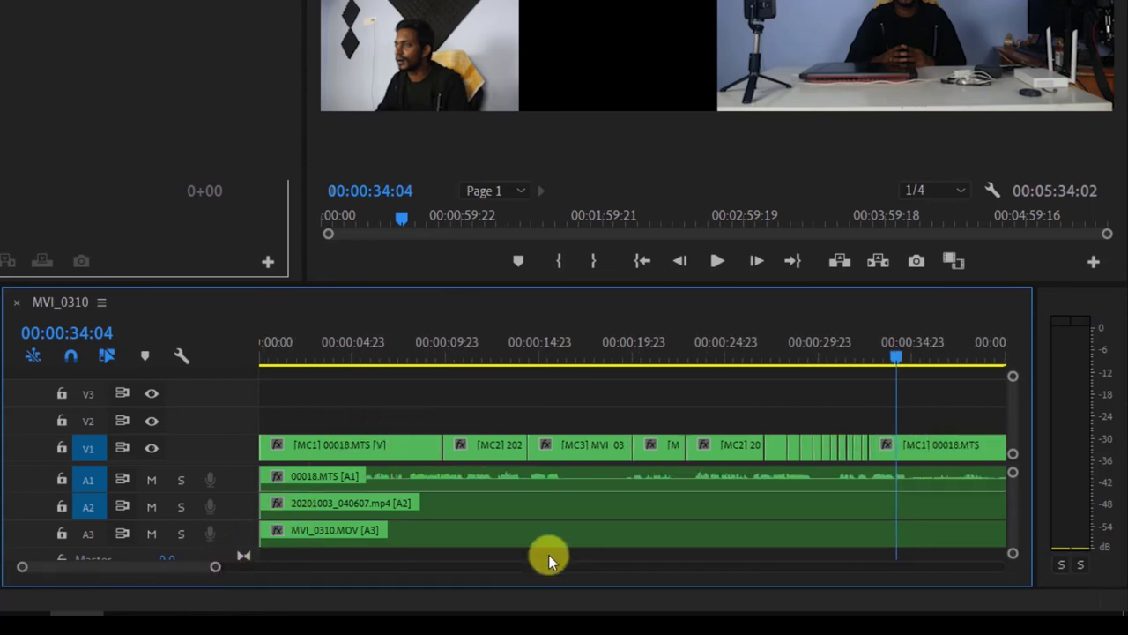
drag(899, 353, 437, 401)
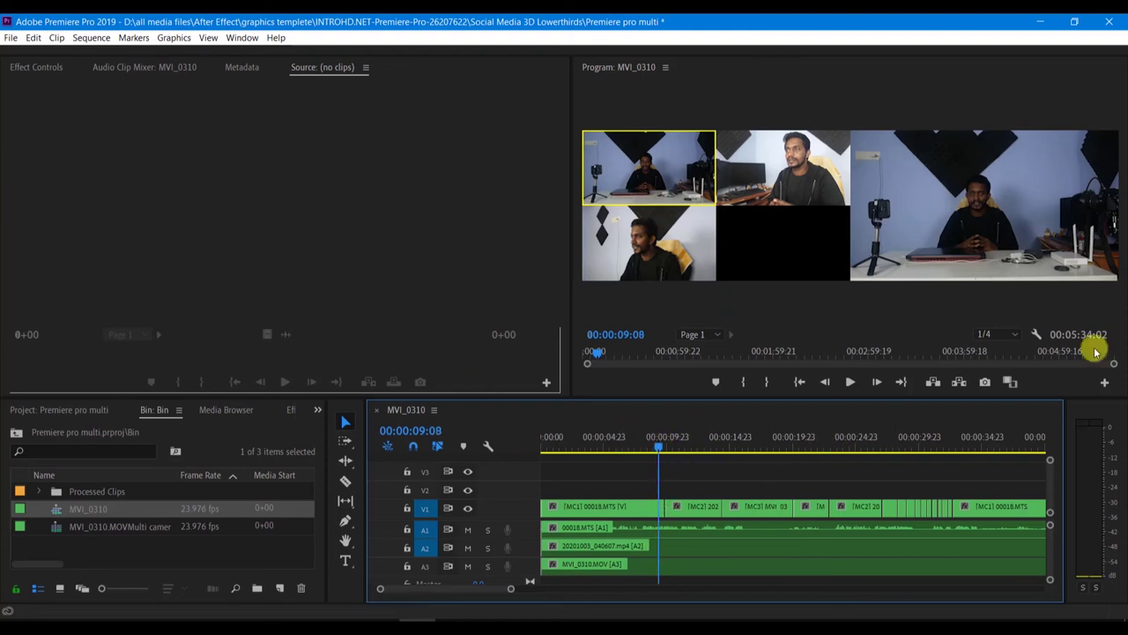
- Re-record alternating camera 1, 2 and 3 switches from about 9 to 34 seconds
key(space)
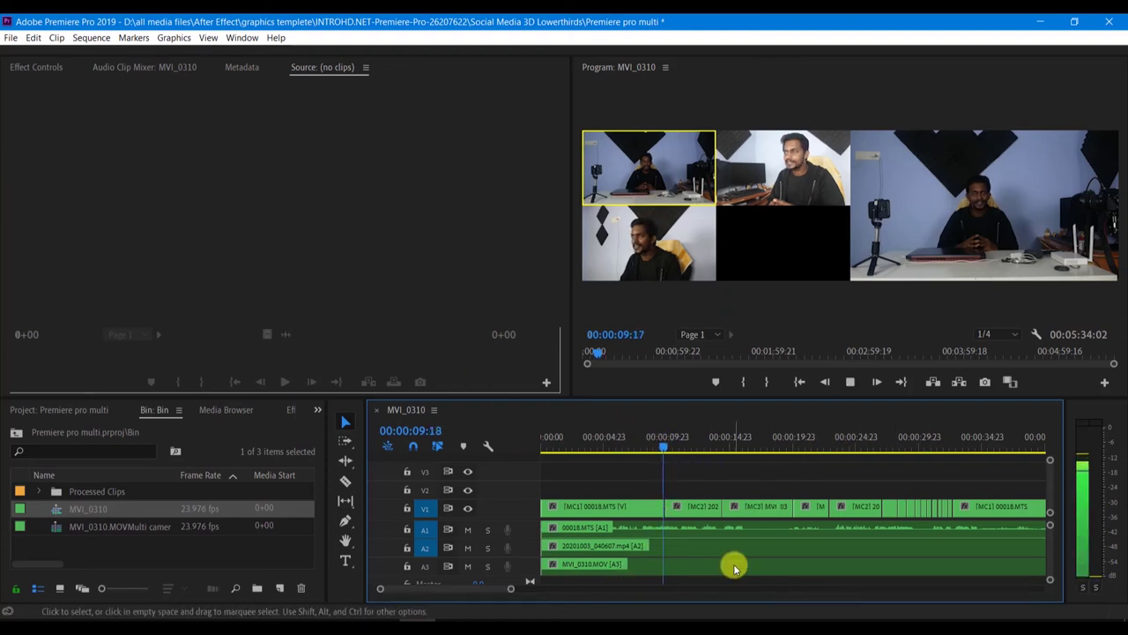
key(2)
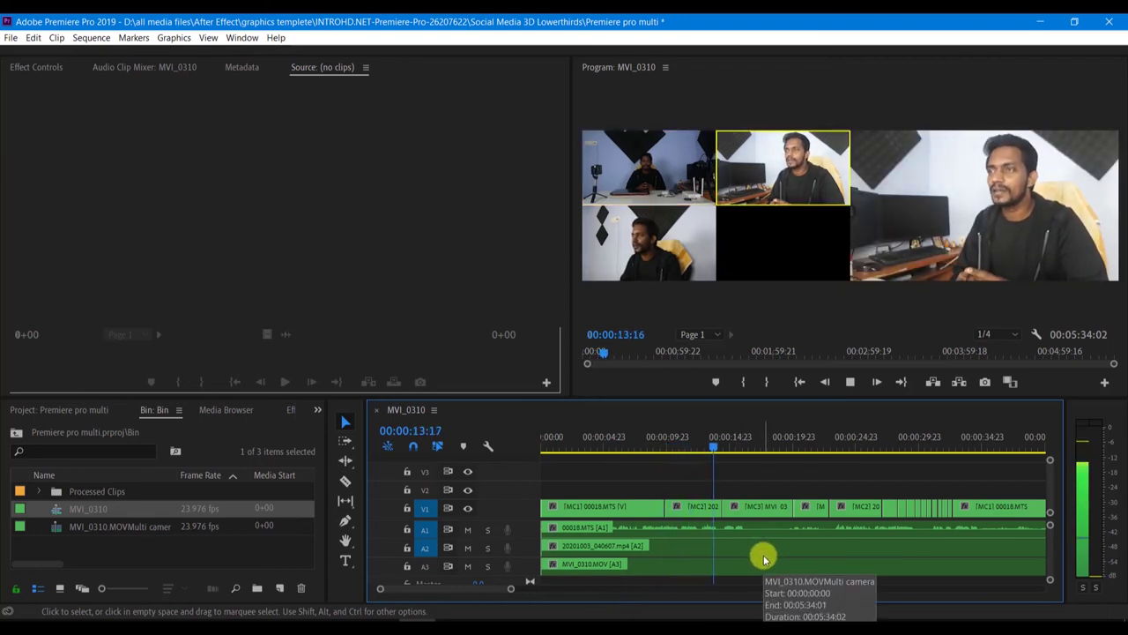
key(3)
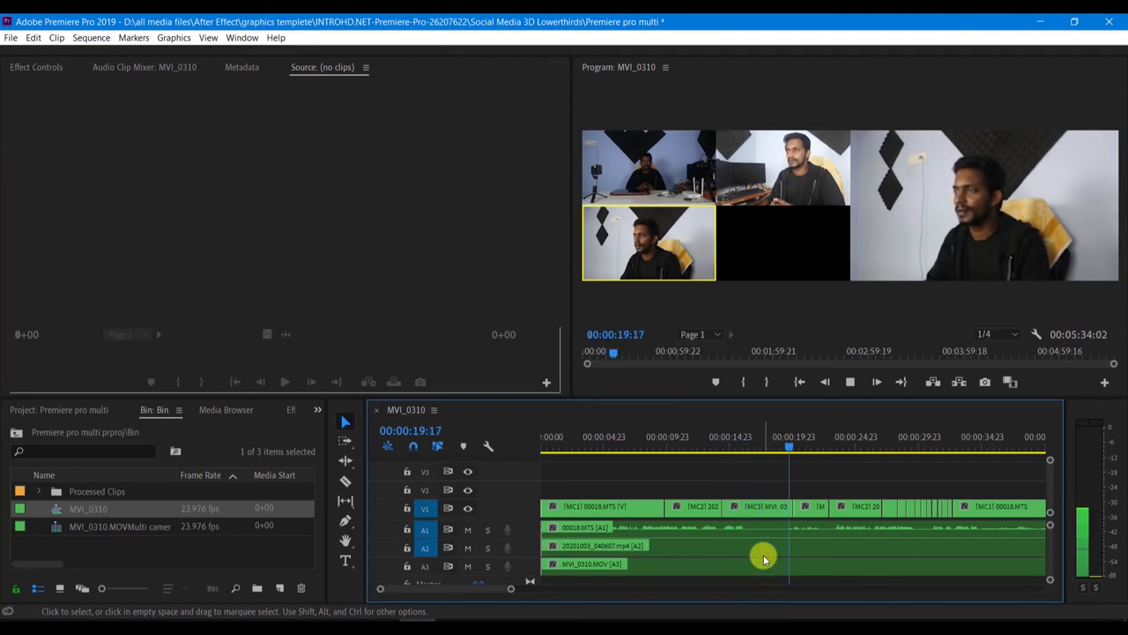
key(1)
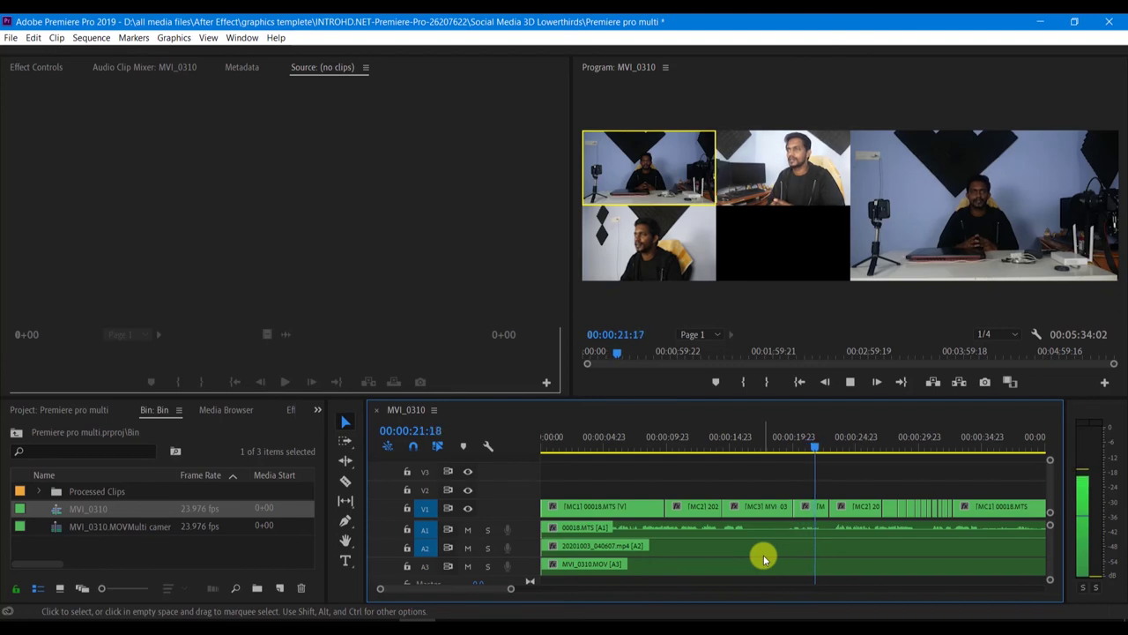
key(2)
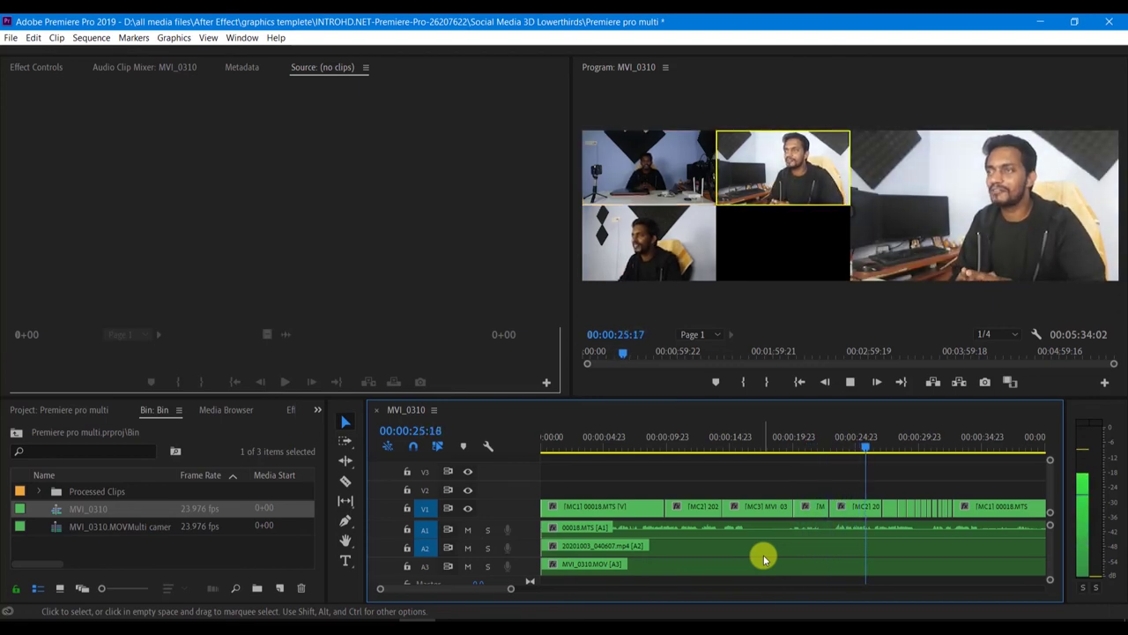
key(3)
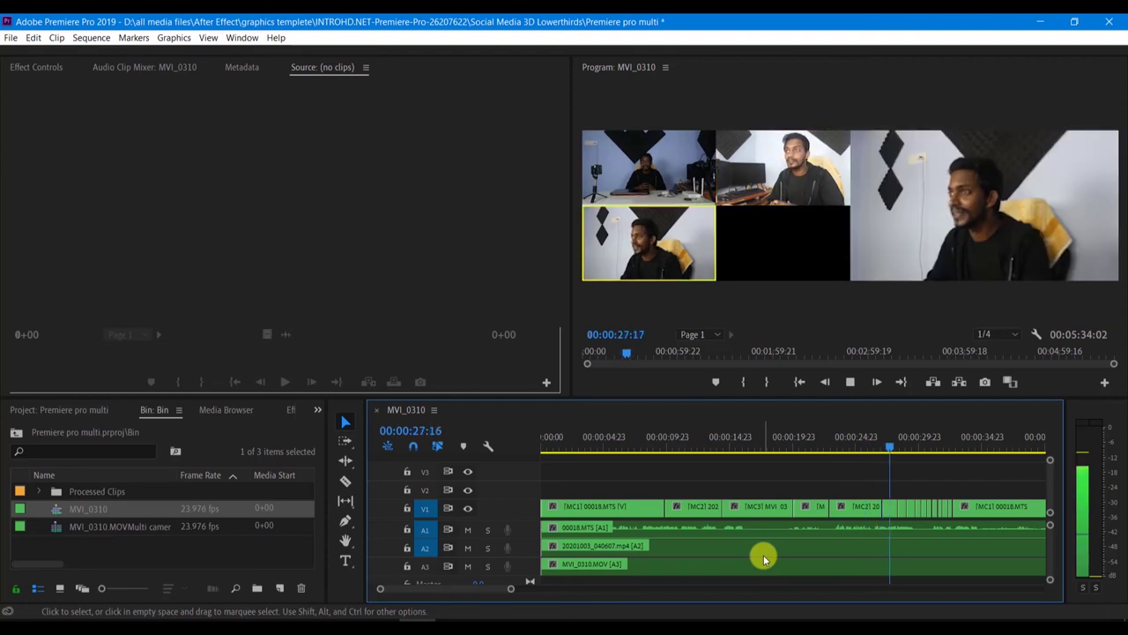
key(1)
key(2)
key(1)
key(2)
key(1)
key(2)
key(1)
key(space)
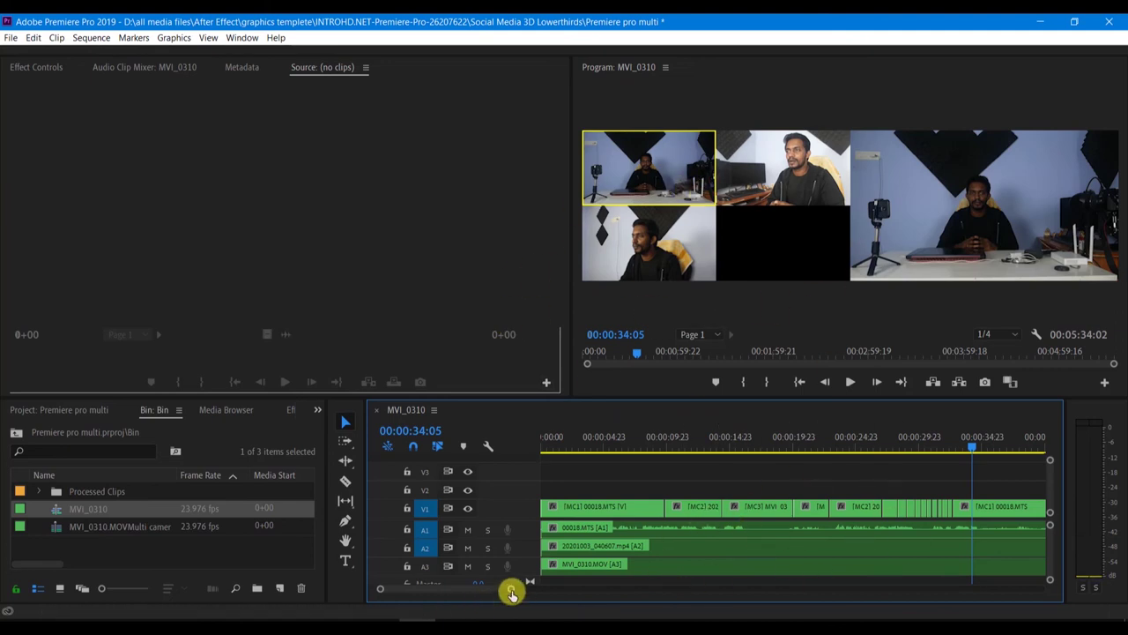
drag(512, 592, 606, 589)
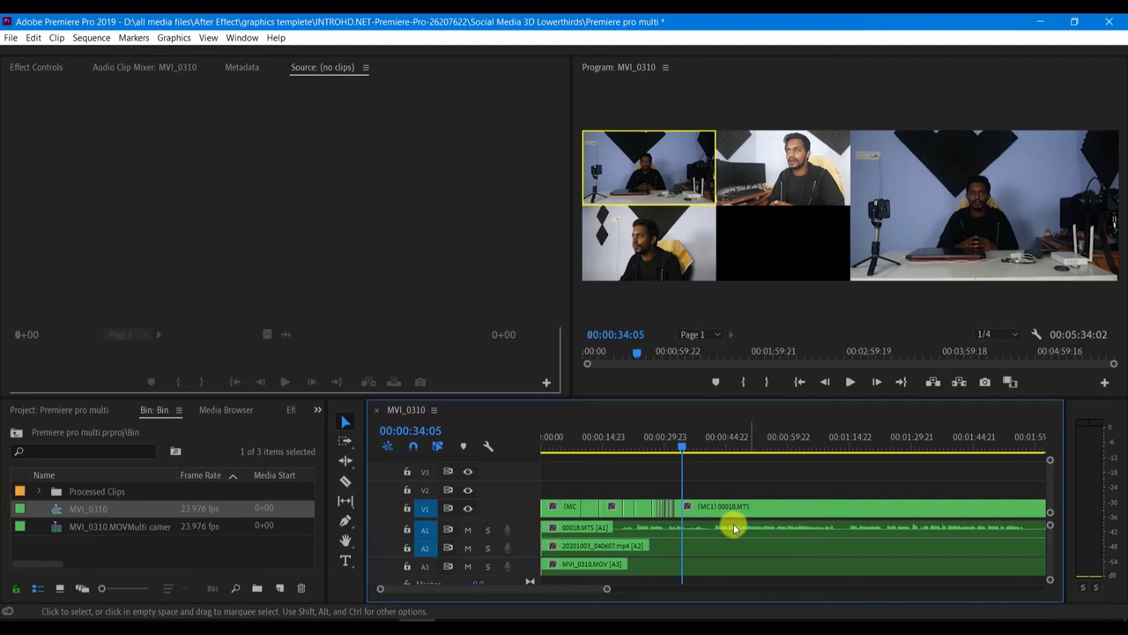
drag(670, 589, 553, 589)
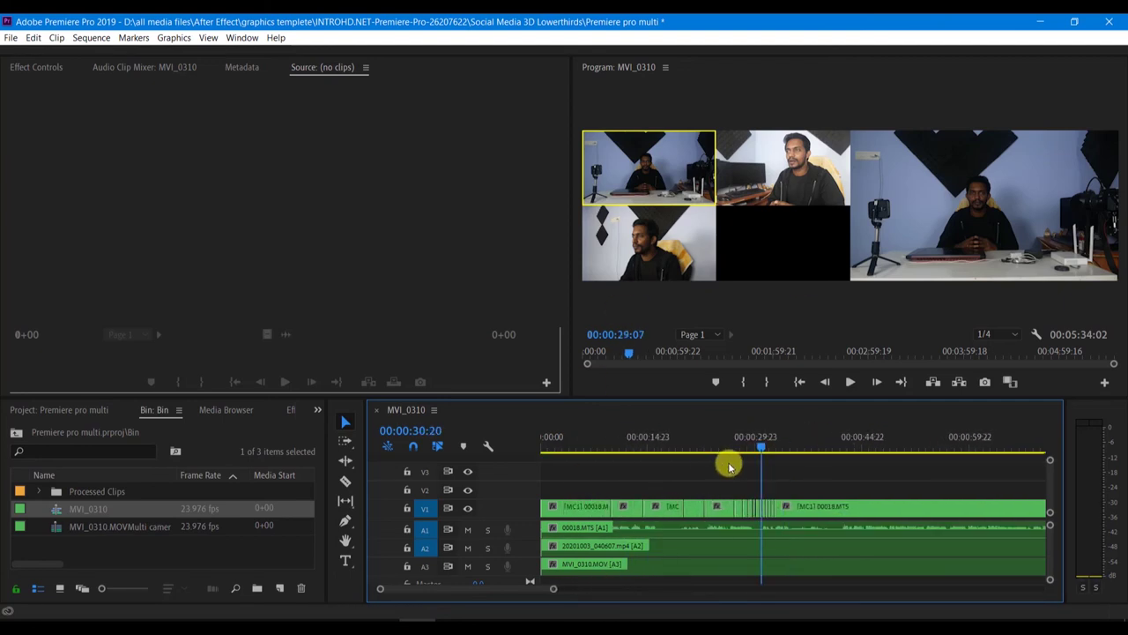
- At 00:00:21:21, reassign the short V1 clips to cameras 1, 3, 2 and 1
click(697, 447)
key(1)
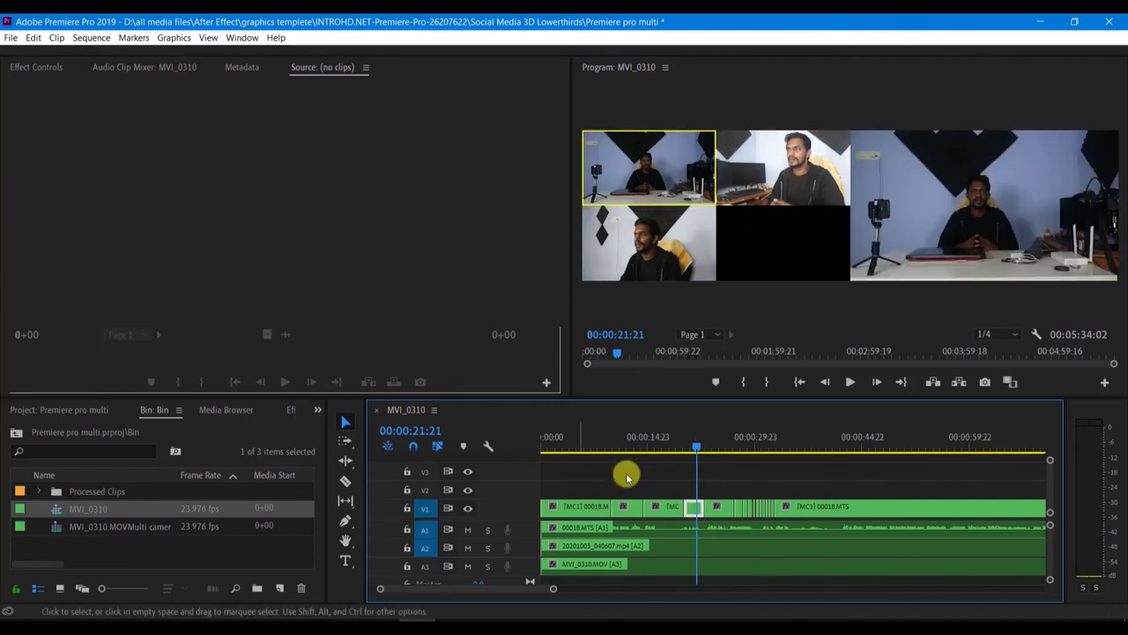
click(692, 510)
click(650, 249)
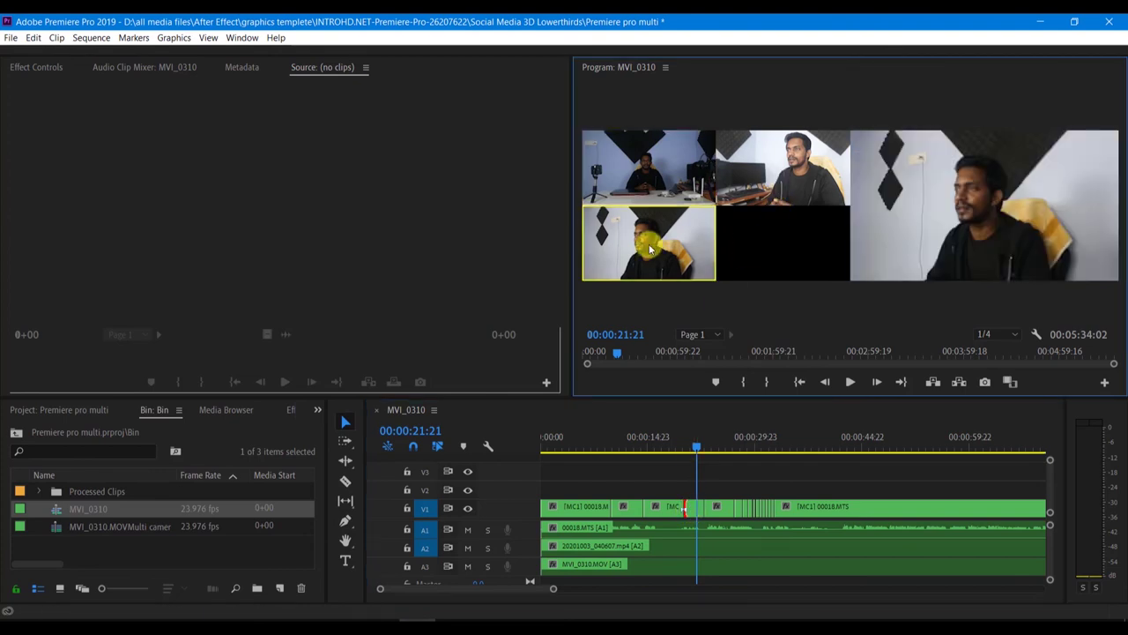
click(729, 506)
click(793, 163)
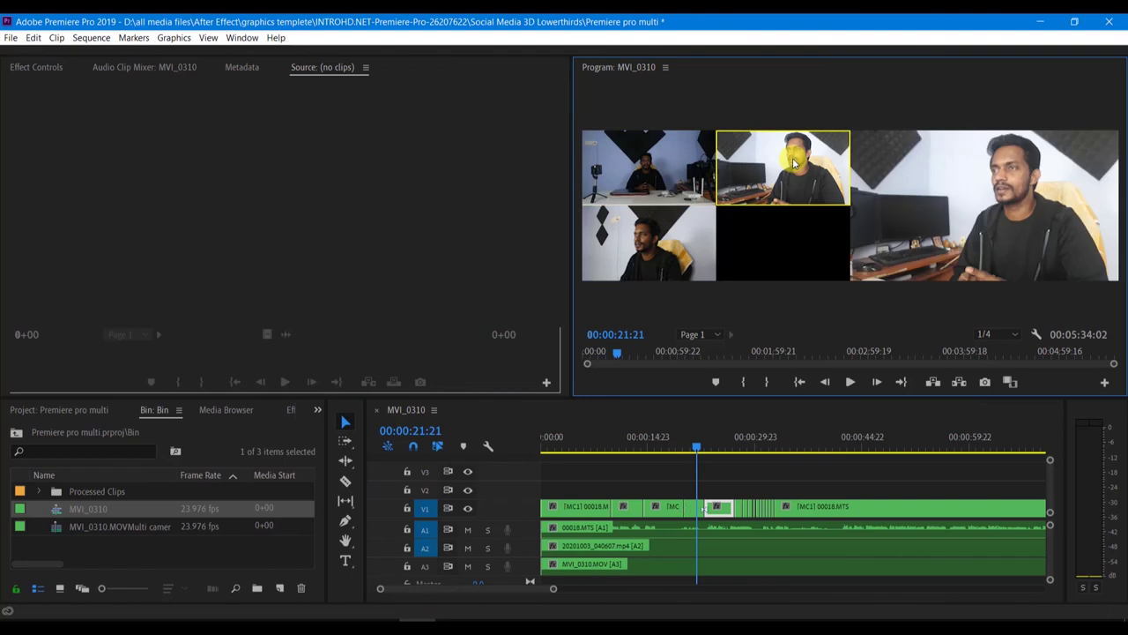
click(738, 509)
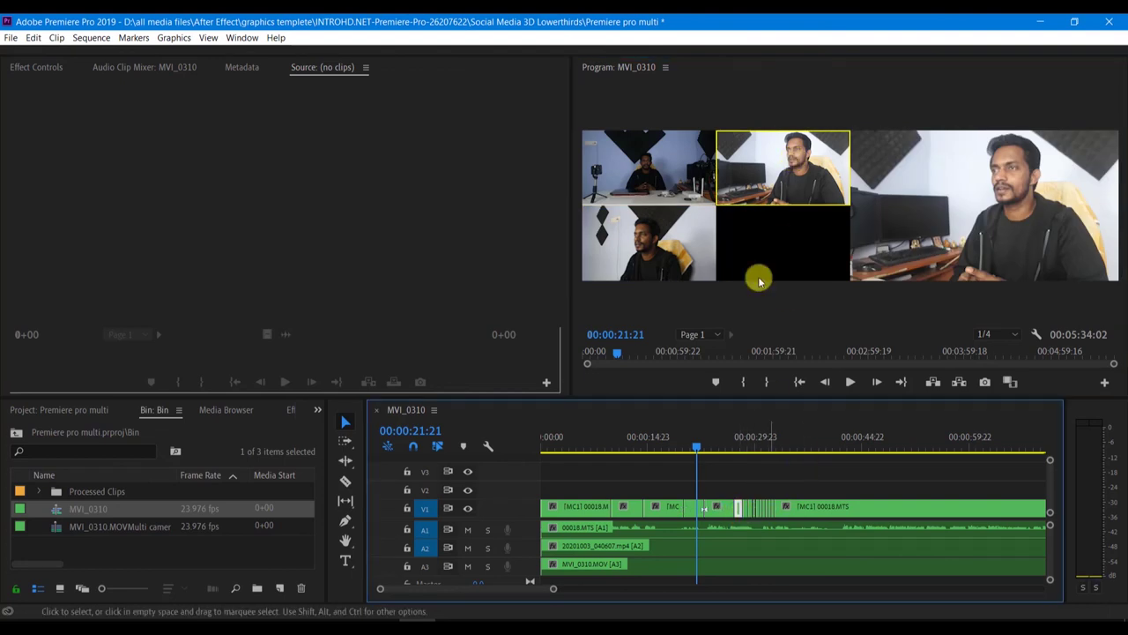
click(646, 163)
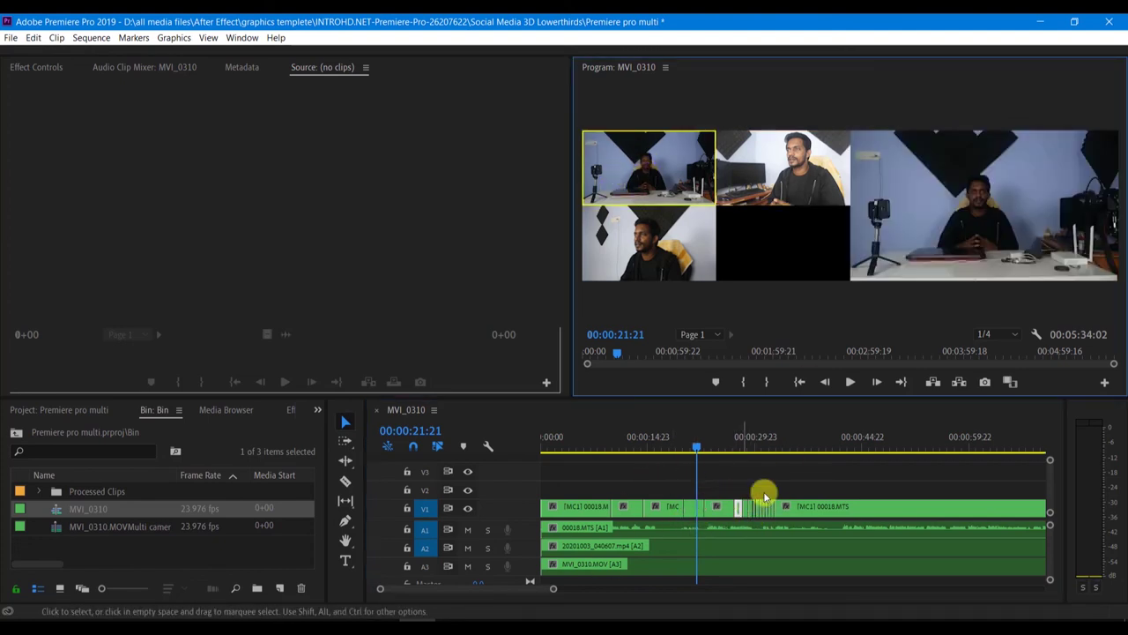
- Replay from 21 seconds, live-switching to cameras 2, 3, then 1, stopping near 00:00:28:22
click(746, 493)
key(space)
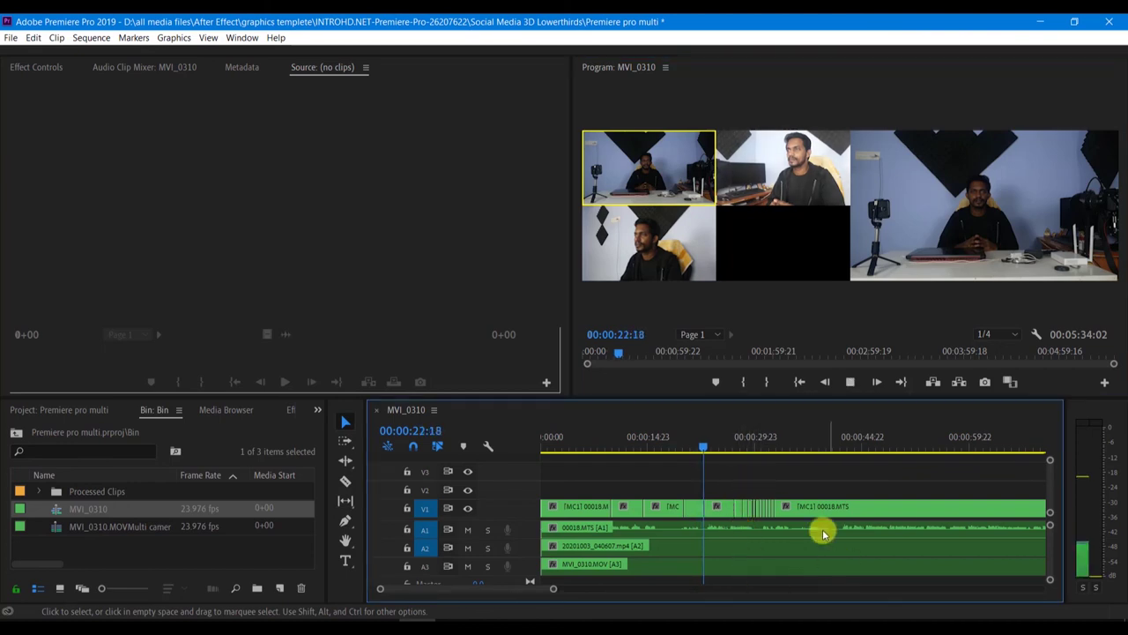
key(2)
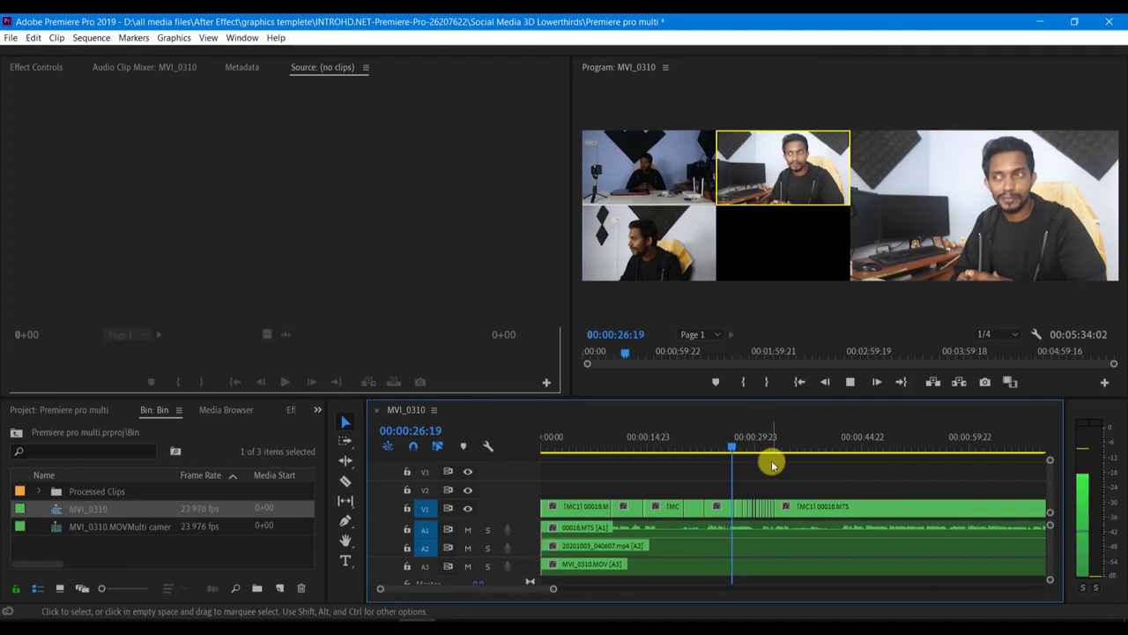
key(3)
key(1)
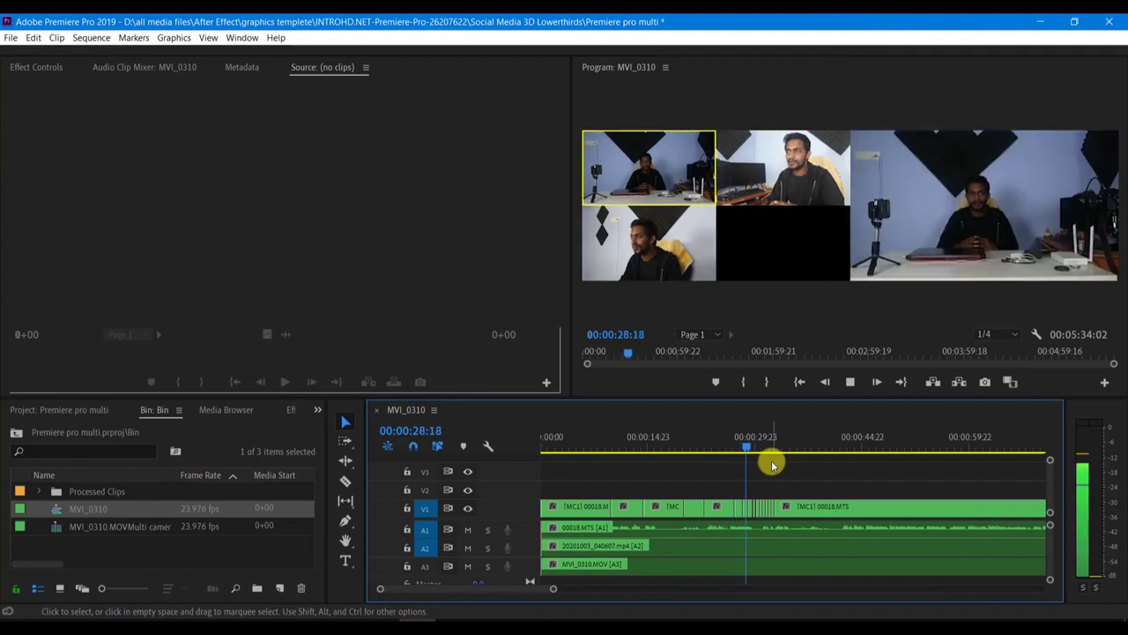
key(space)
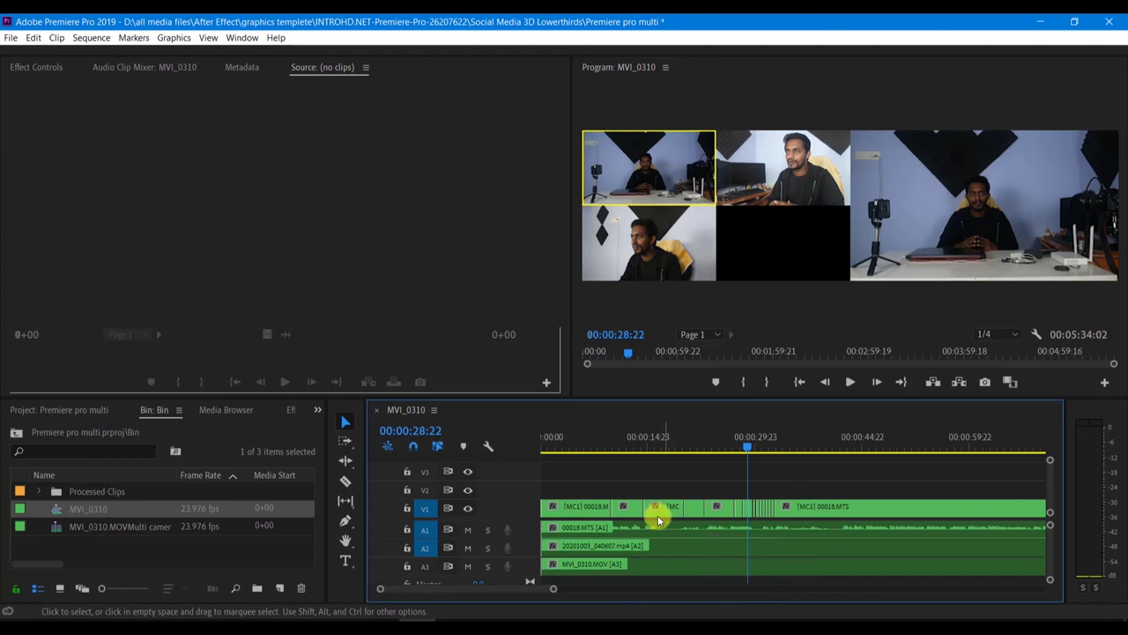
- Zoom the timeline out to show the whole MVI_0310 sequence, ending in the long [MC1] clip
drag(553, 592, 849, 592)
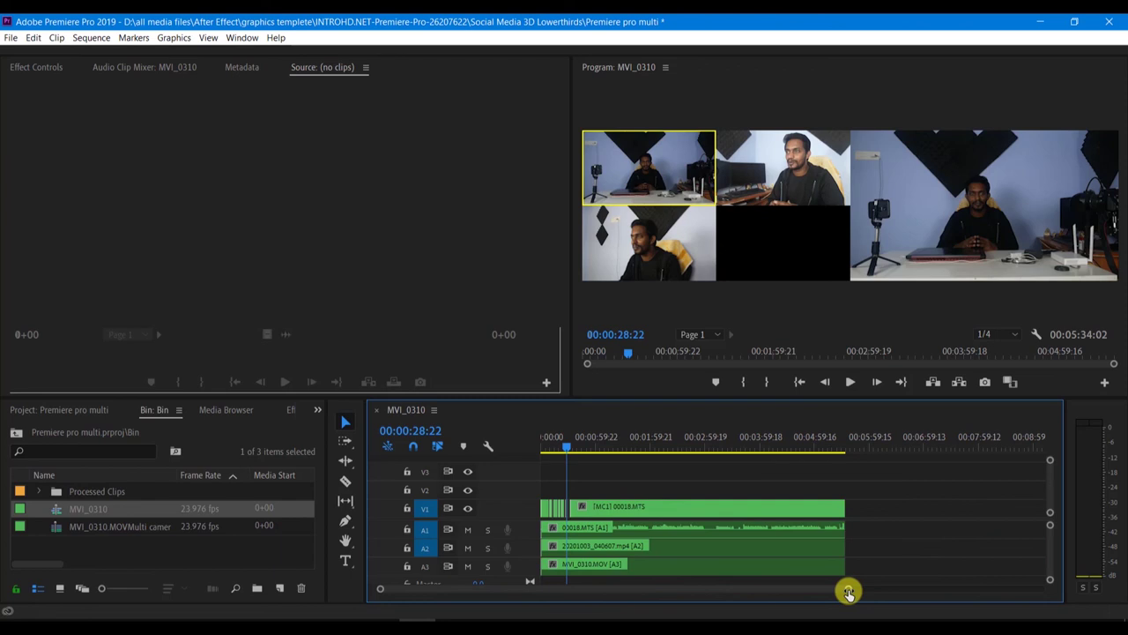